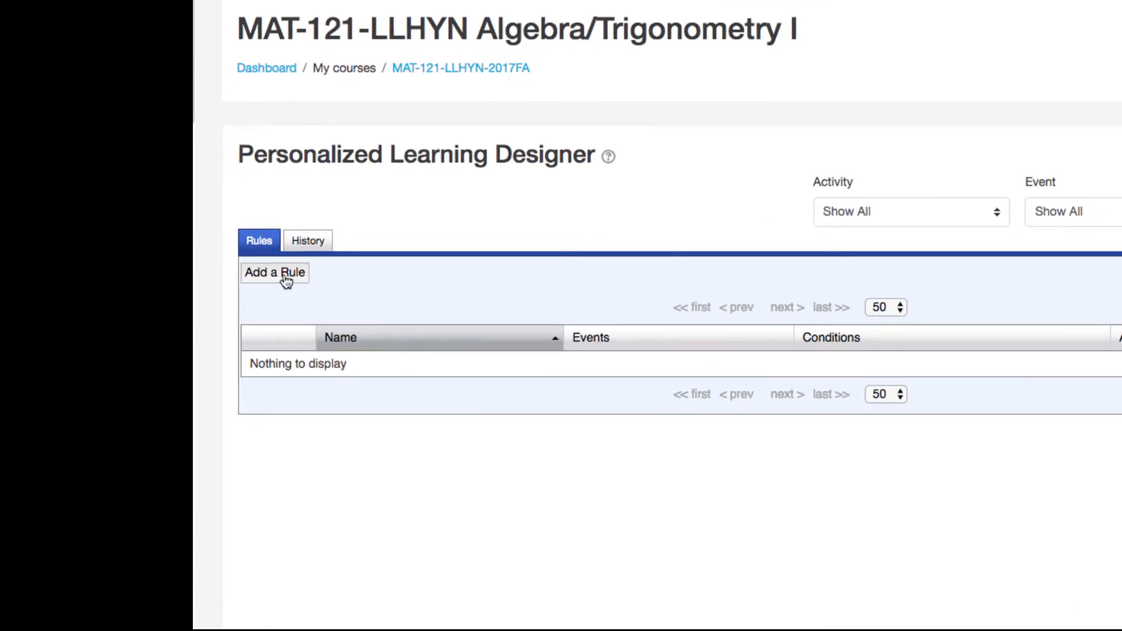
Step: Start a new Personalized Learning Designer rule named "Enrollment Forum Reminder"
left_click(285, 280)
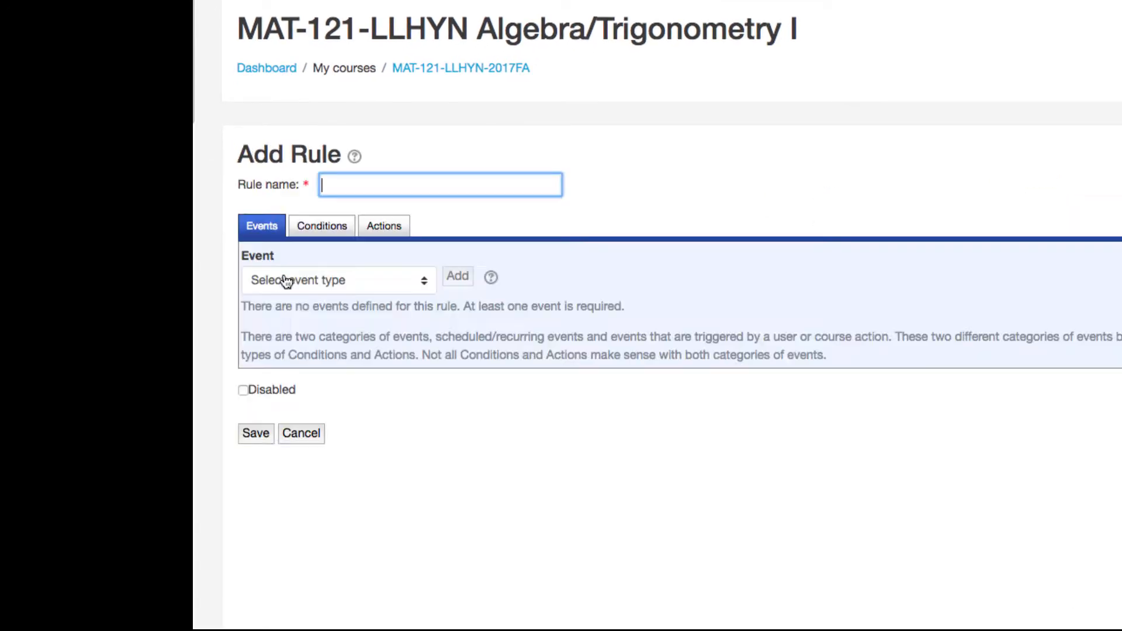
type("Enrollment Fo")
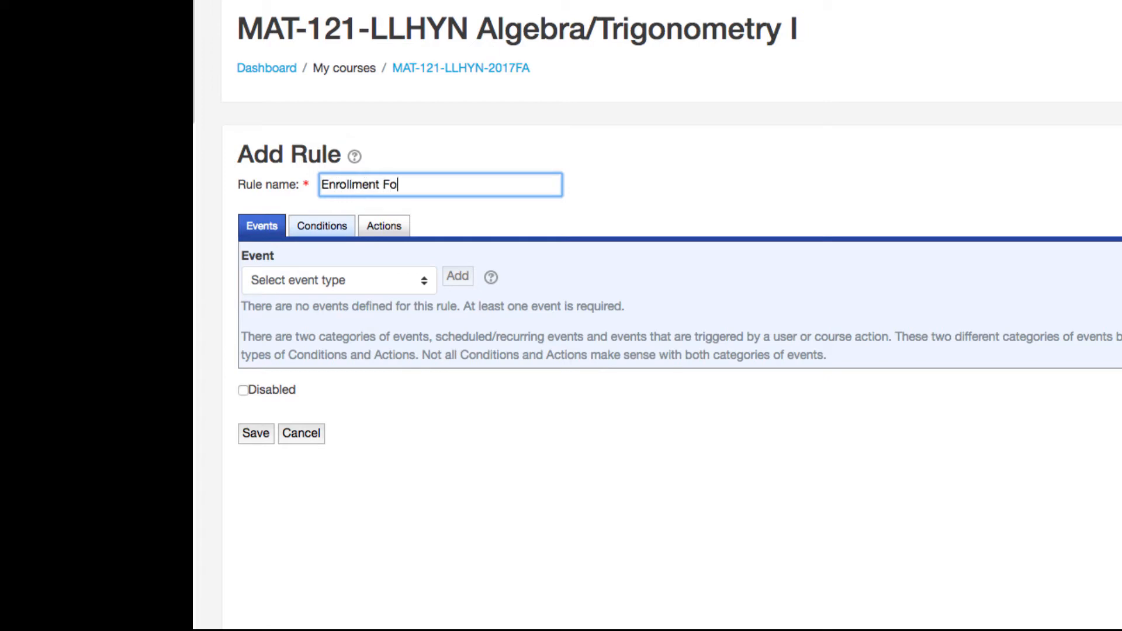
type("rum Reminder")
Step: Make the rule's event a recurring event that occurs every 2 days
left_click(425, 284)
left_click(397, 479)
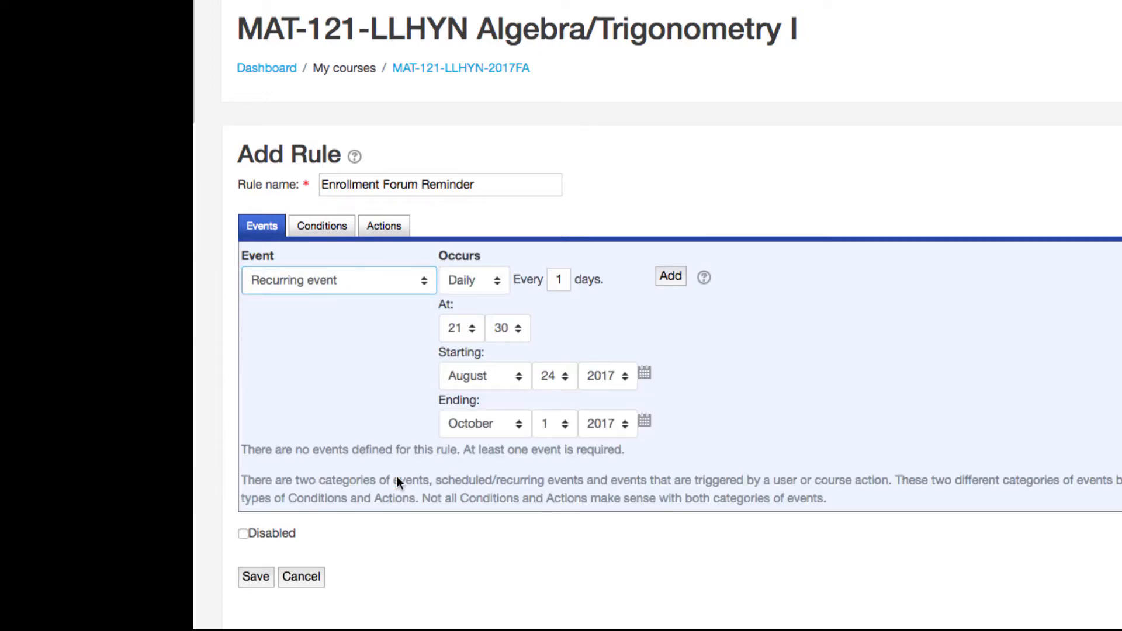
double_click(561, 280)
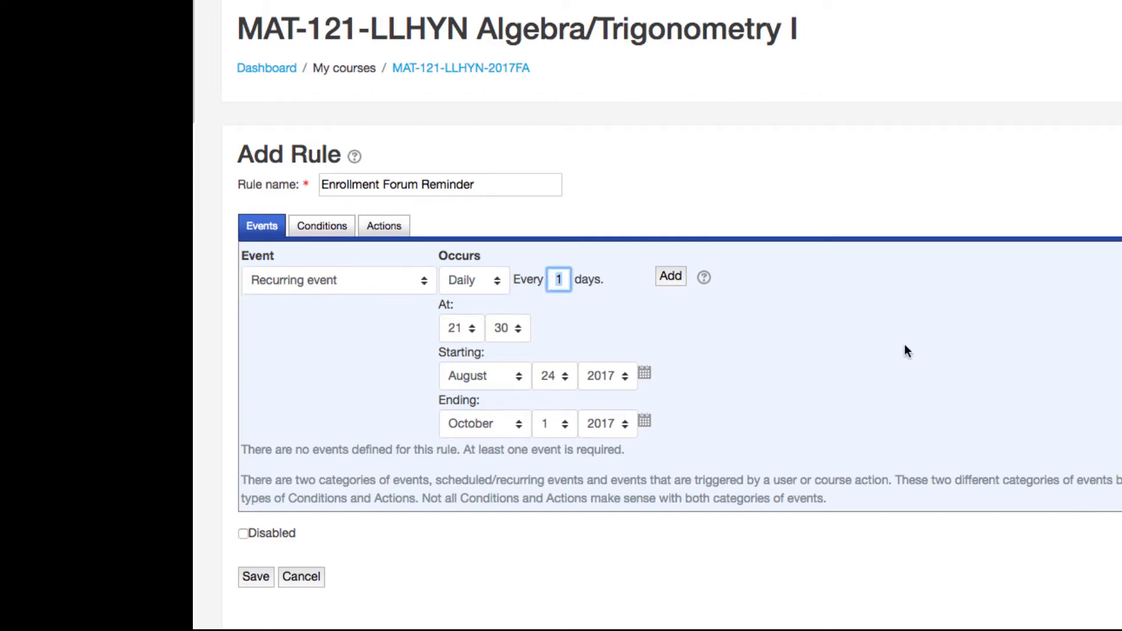
type("2")
left_click(496, 280)
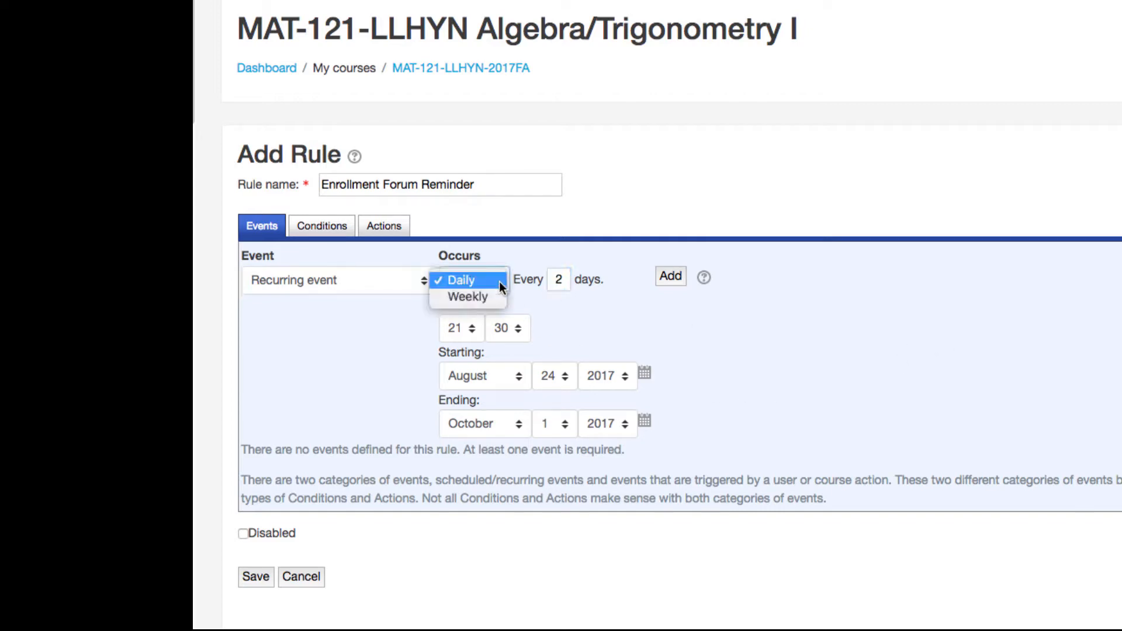
left_click(487, 296)
left_click(480, 323)
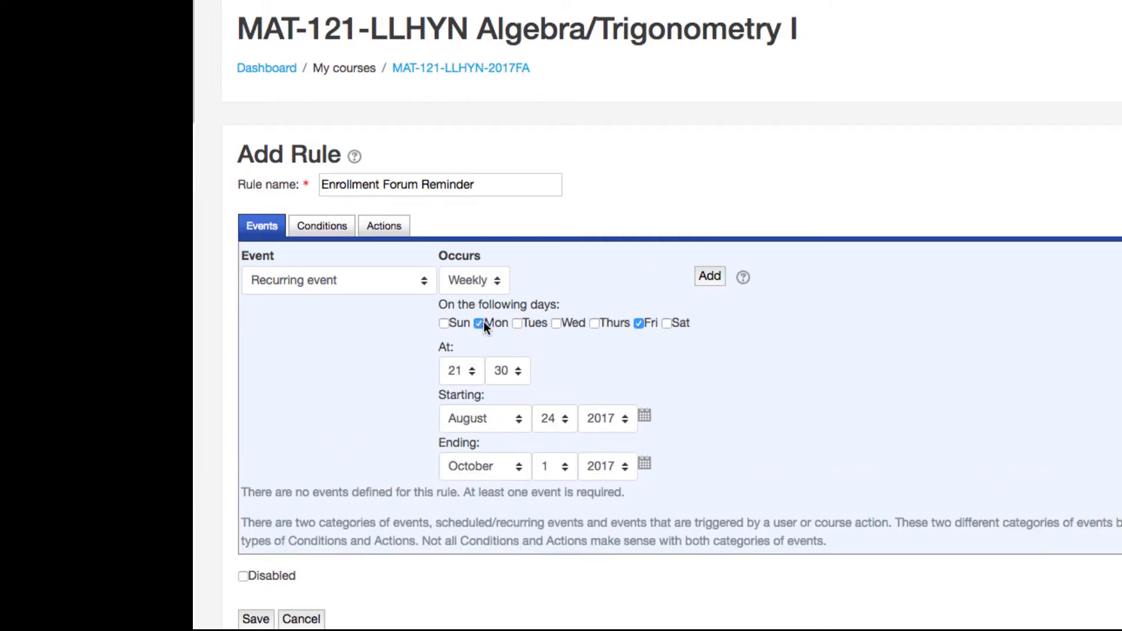
left_click(502, 276)
left_click(489, 264)
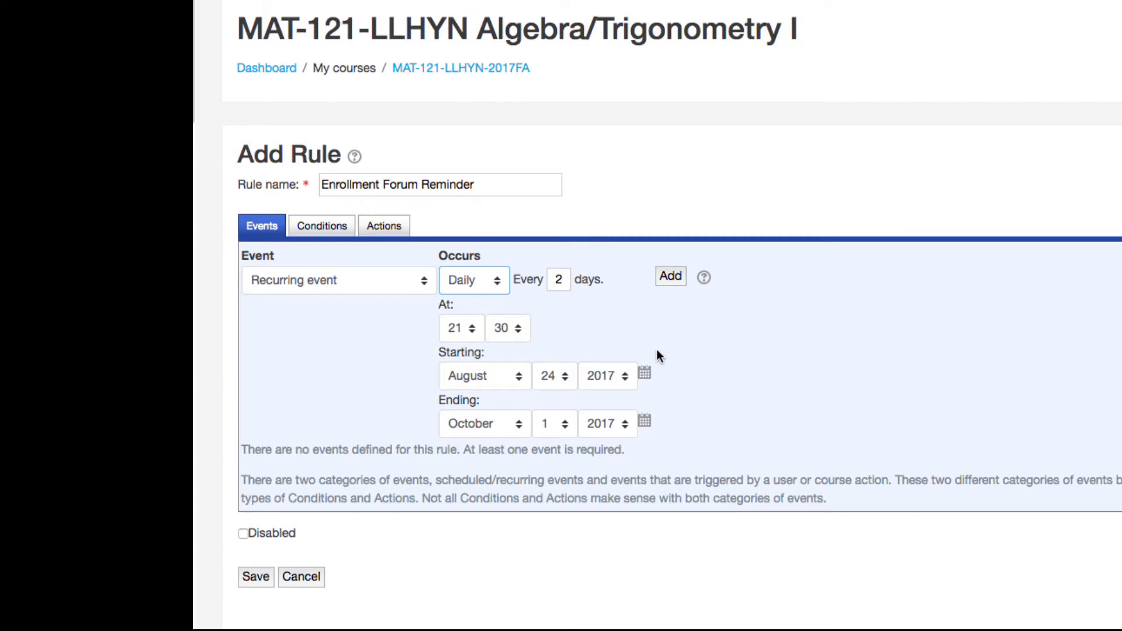
Step: Set the recurring event's time to 20:00
left_click(472, 328)
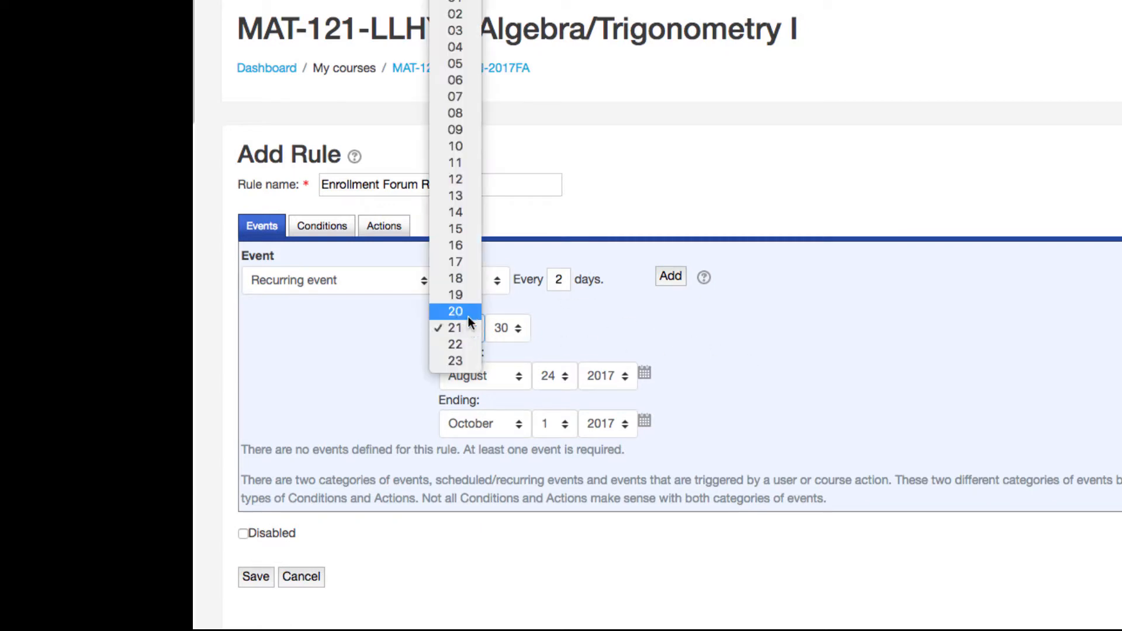
left_click(469, 312)
left_click(501, 328)
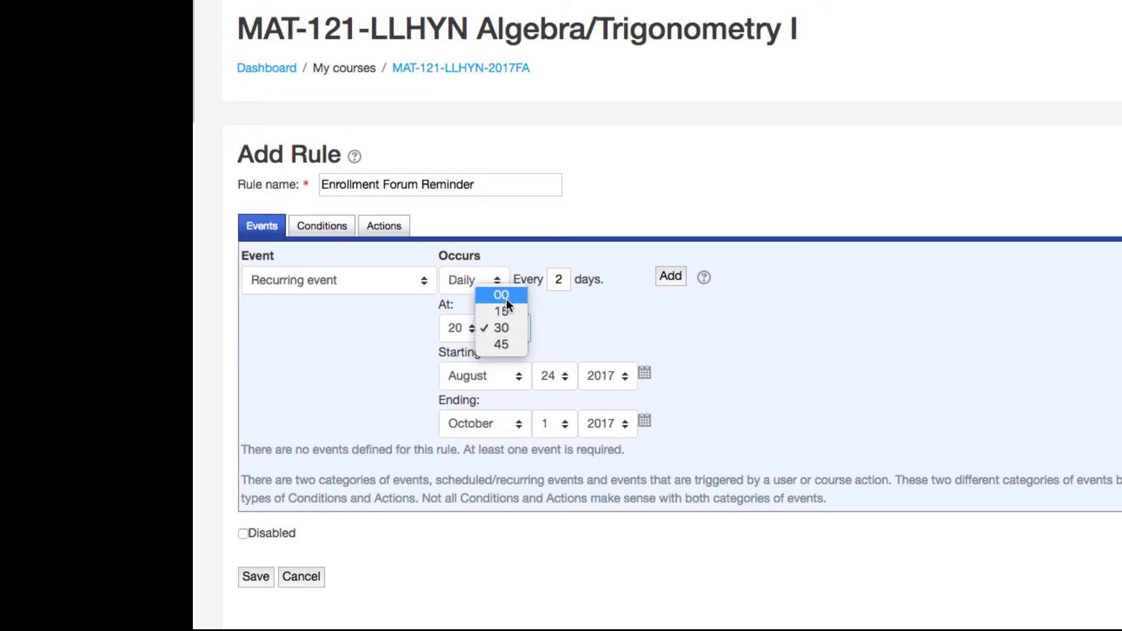
left_click(506, 299)
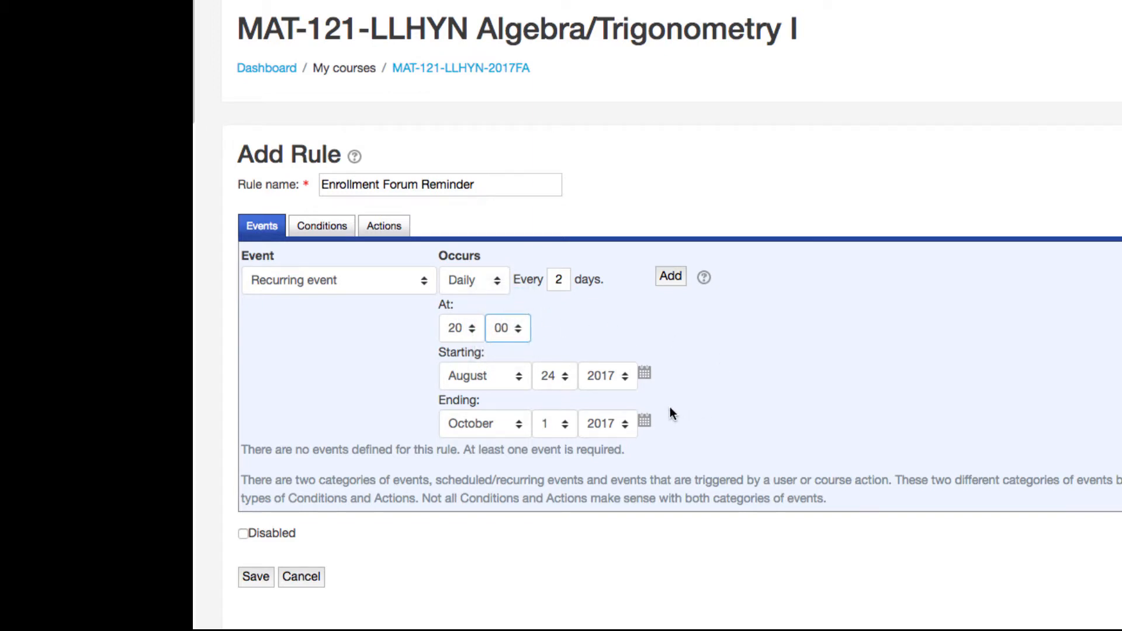
Step: Set the event to start on August 29, 2017 and end on September 6, 2017, and add it to the rule
left_click(566, 380)
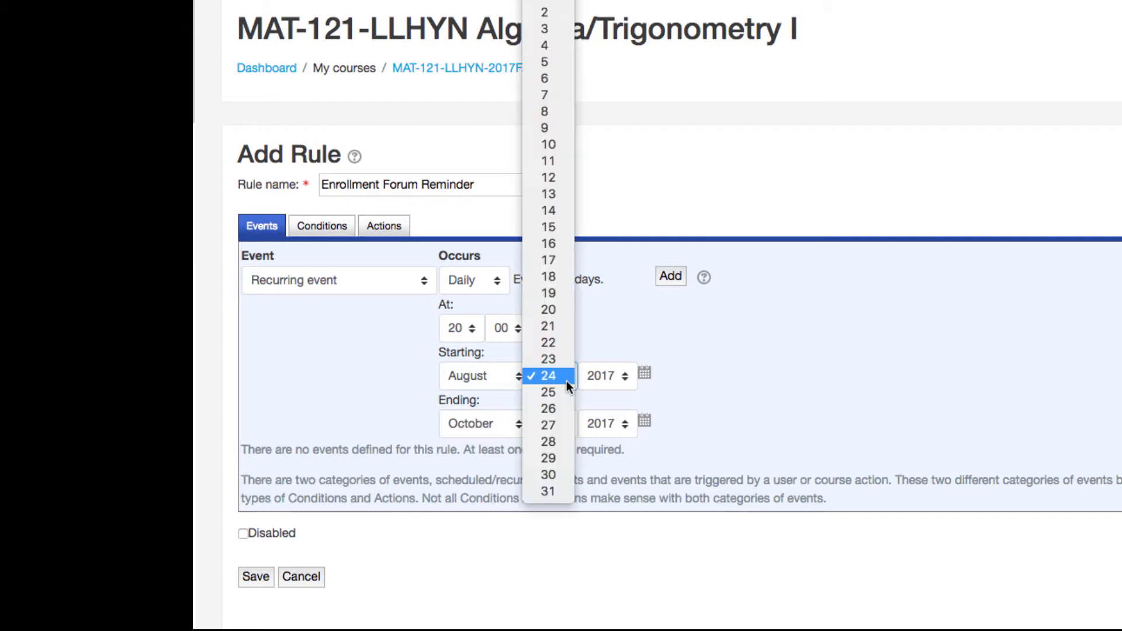
left_click(553, 454)
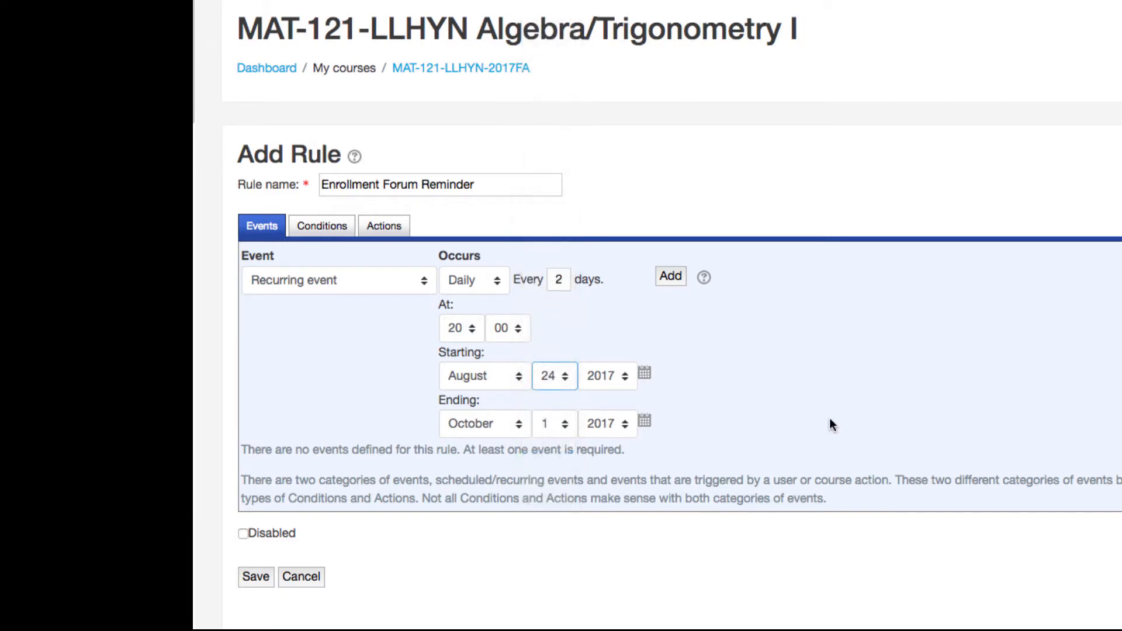
left_click(508, 422)
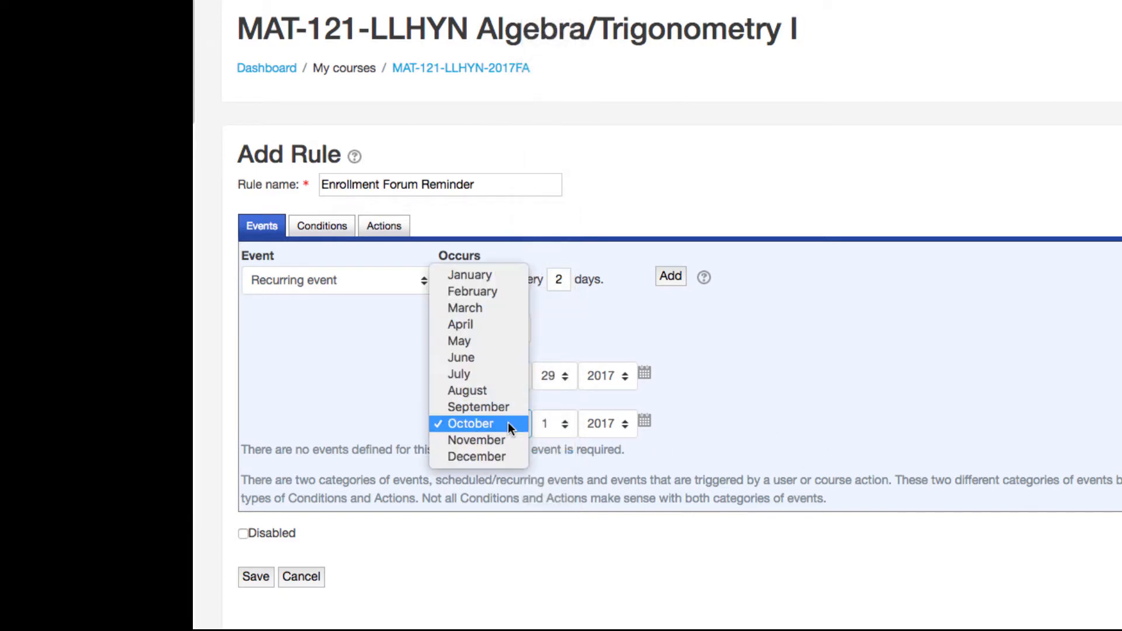
left_click(508, 411)
left_click(561, 427)
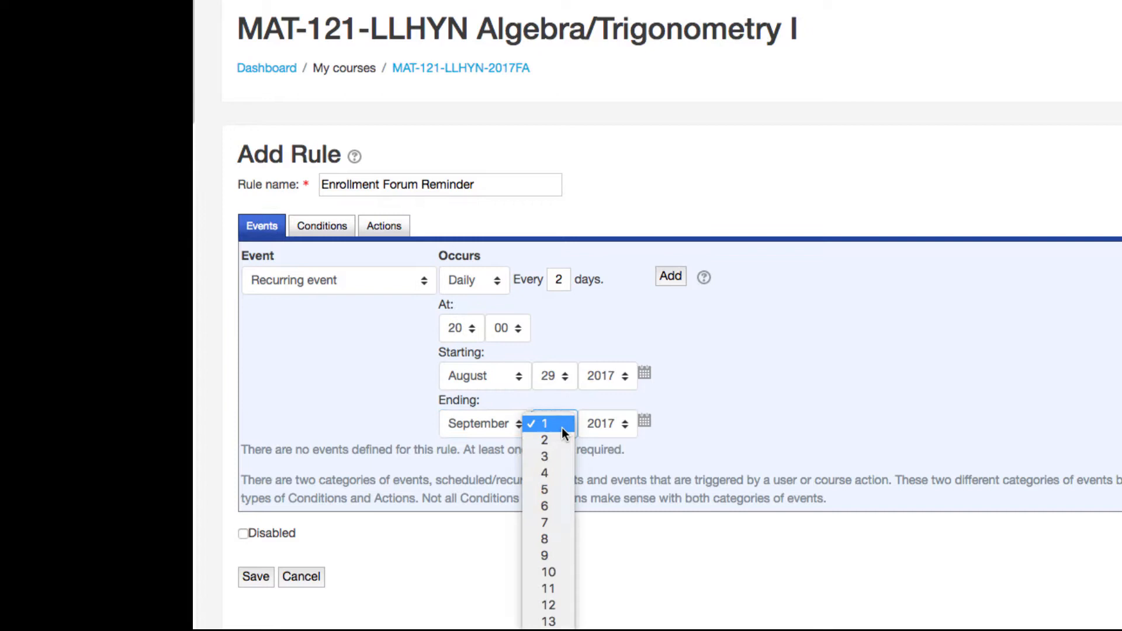
left_click(556, 504)
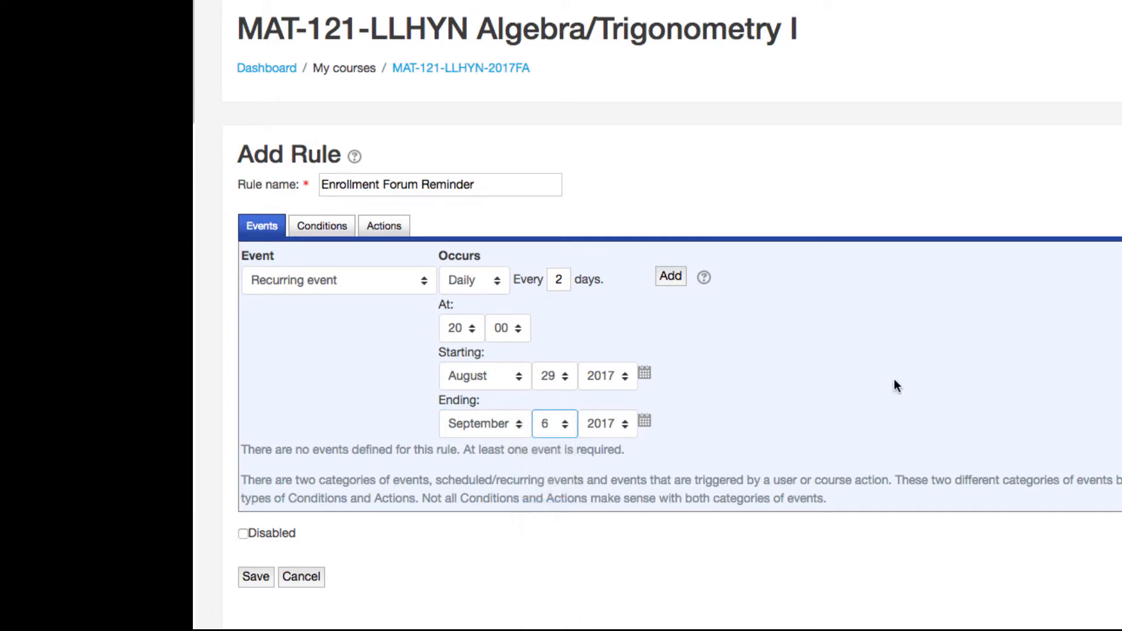
left_click(679, 283)
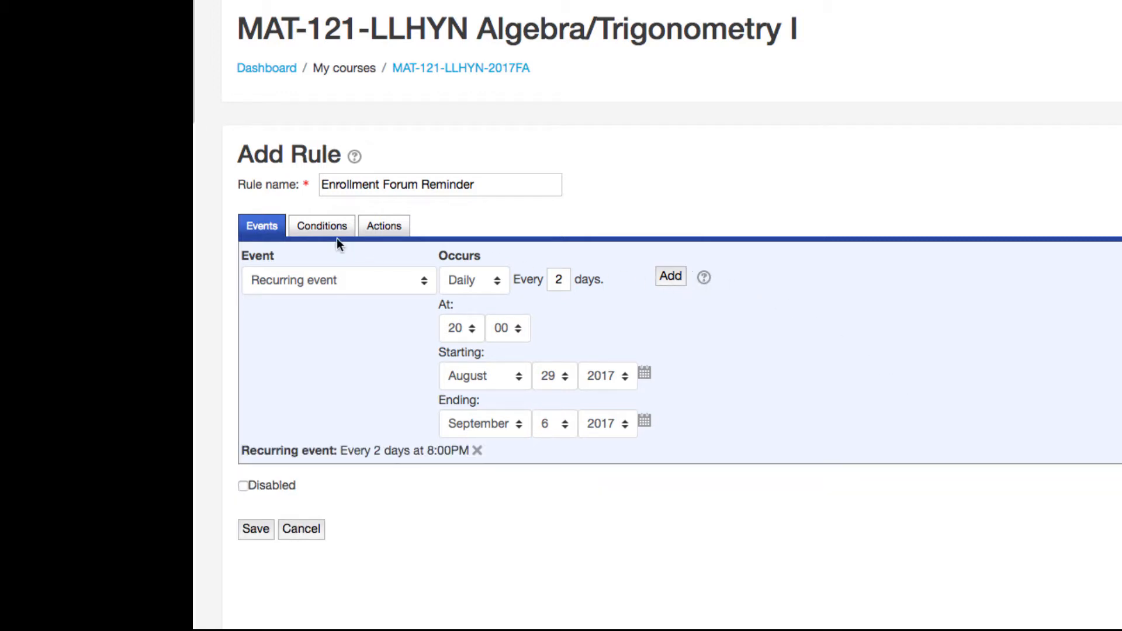
Step: Start an Activity completed condition for the rule and set it to users who "has not" completed the activity
left_click(322, 237)
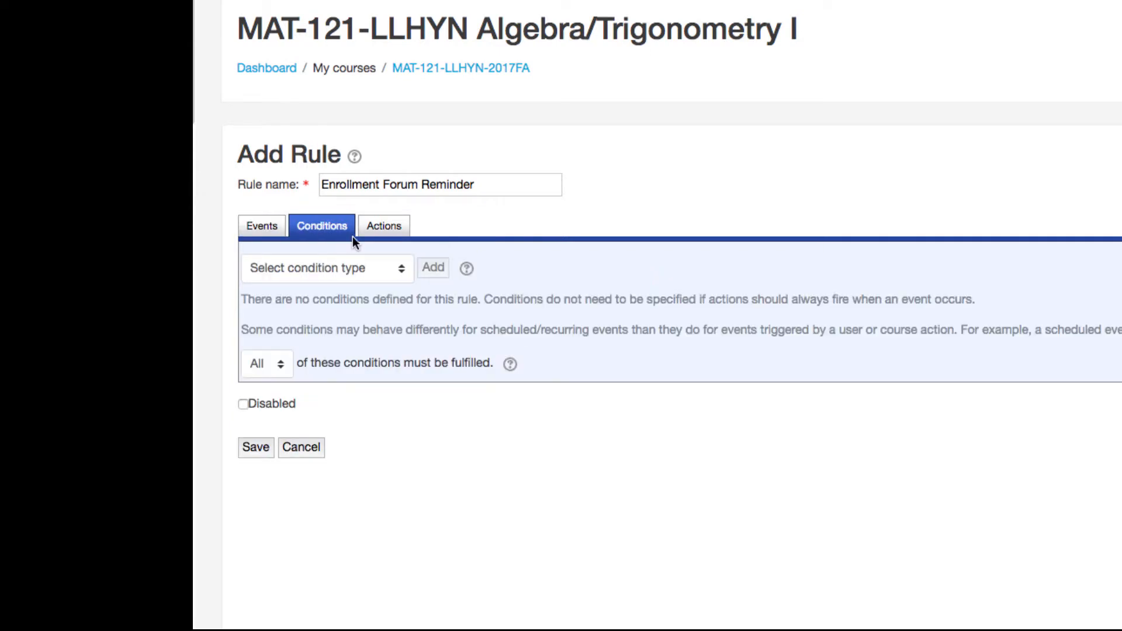
left_click(402, 274)
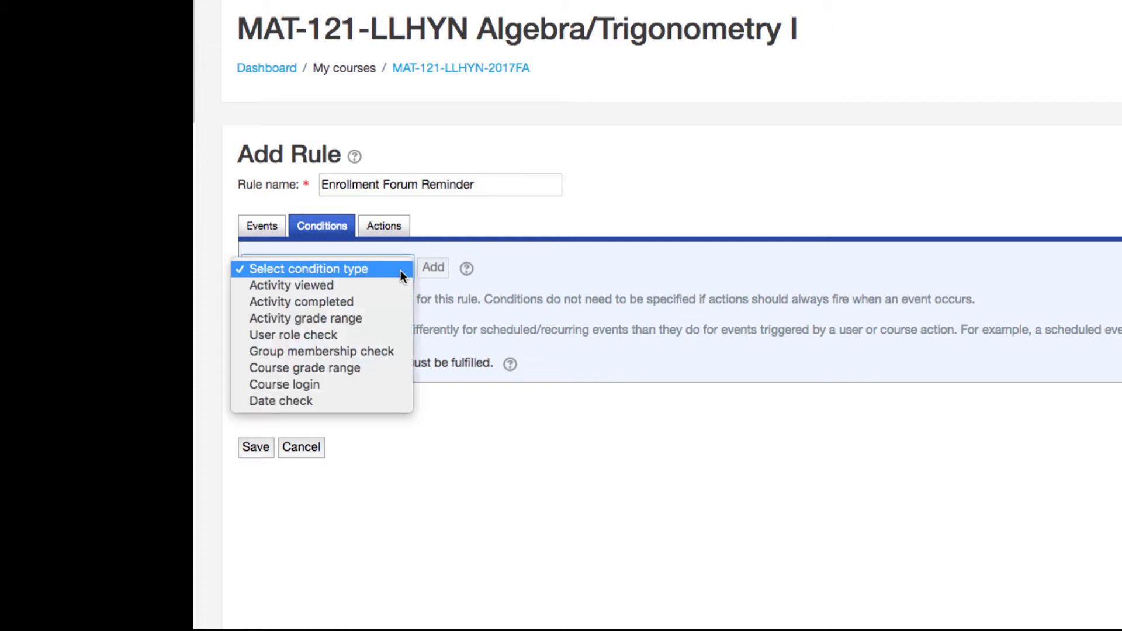
left_click(400, 301)
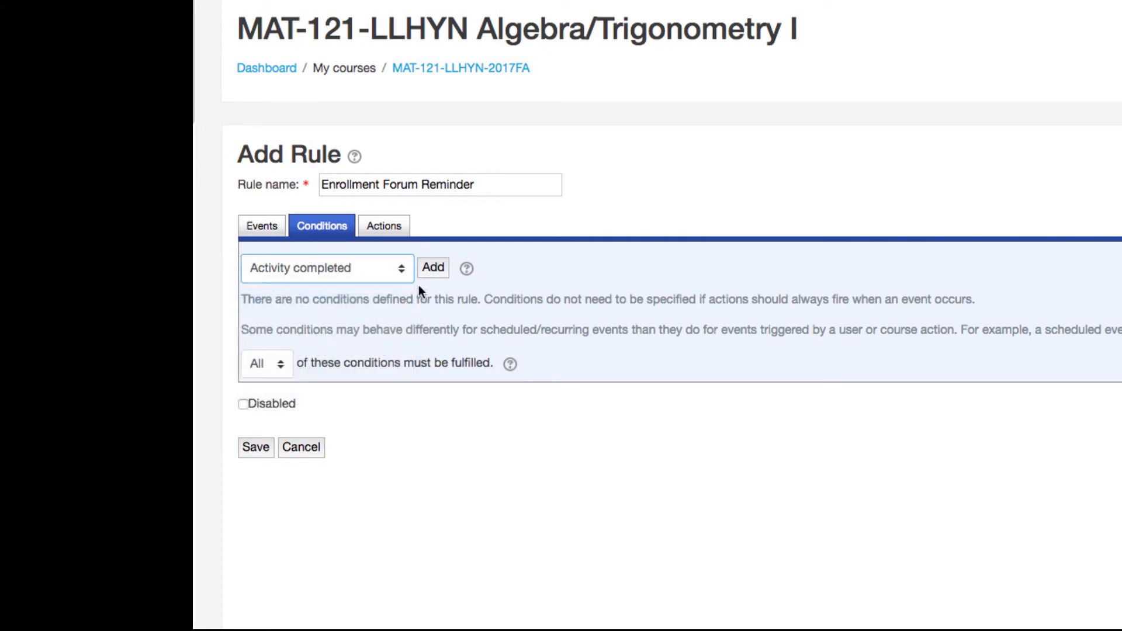
left_click(434, 278)
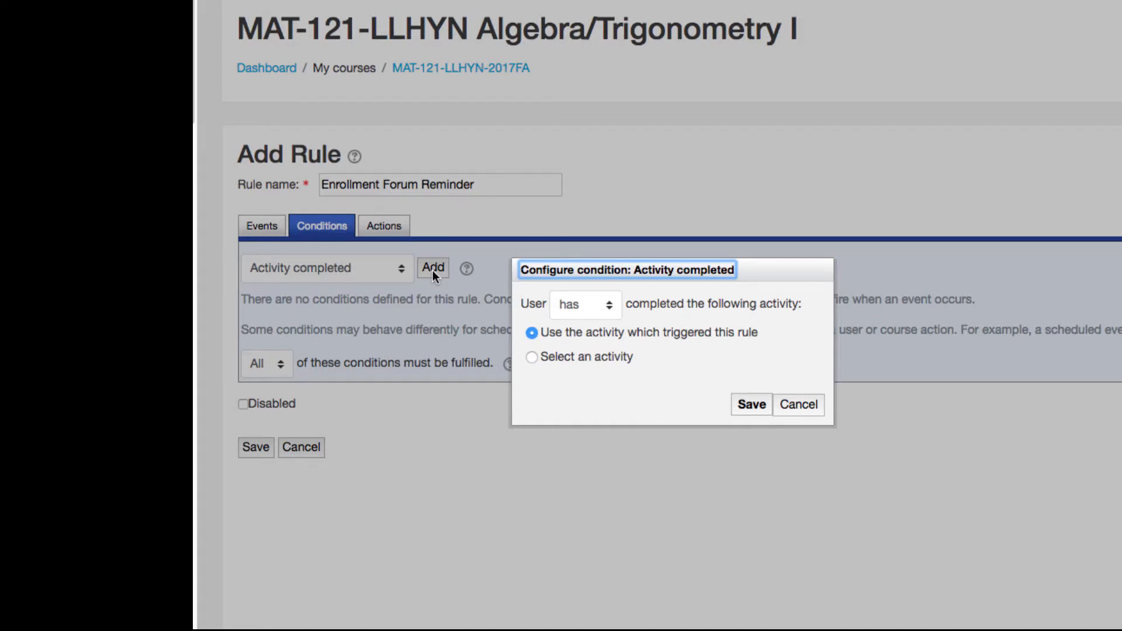
left_click(611, 308)
left_click(610, 324)
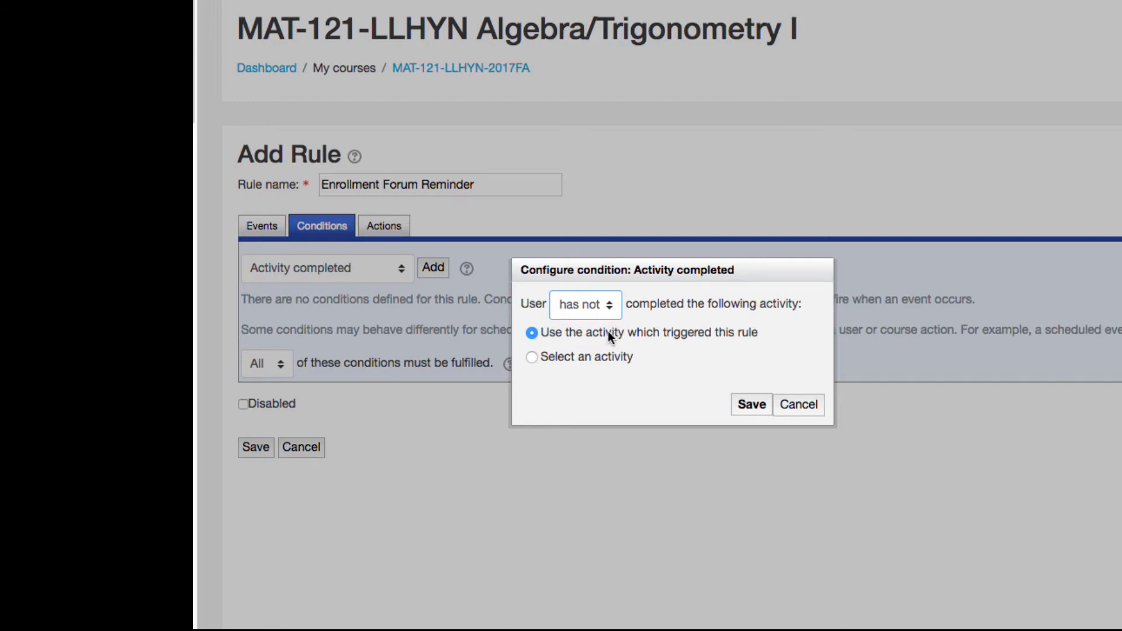
Step: Point the condition to the Moodlerooms Forum activity "Enrollment Activity Forum" and save it
left_click(534, 356)
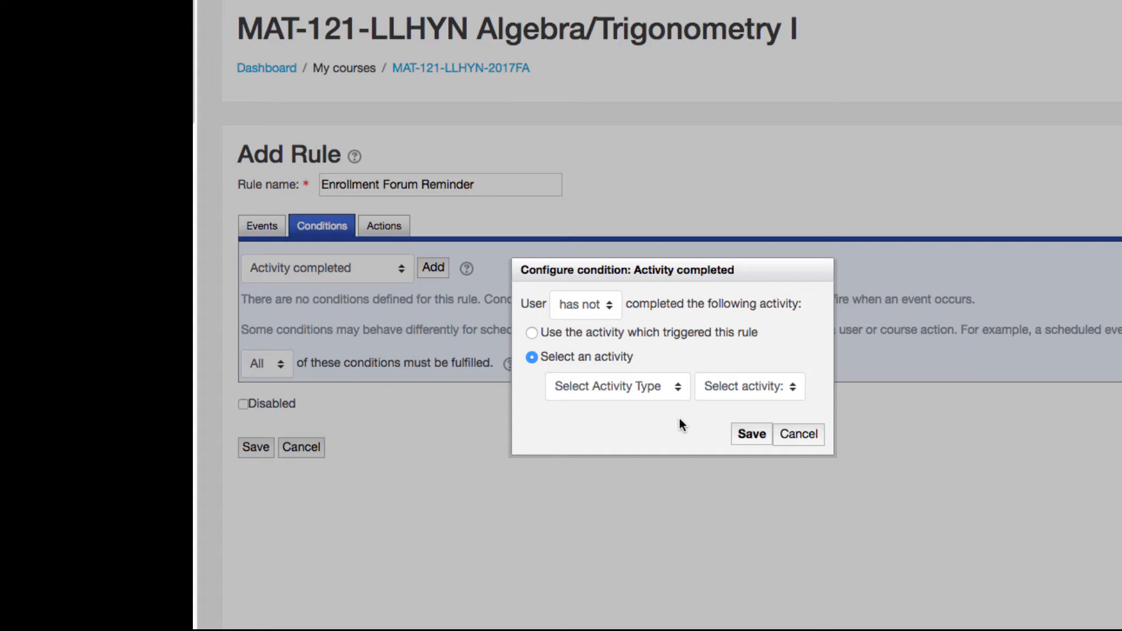
left_click(682, 388)
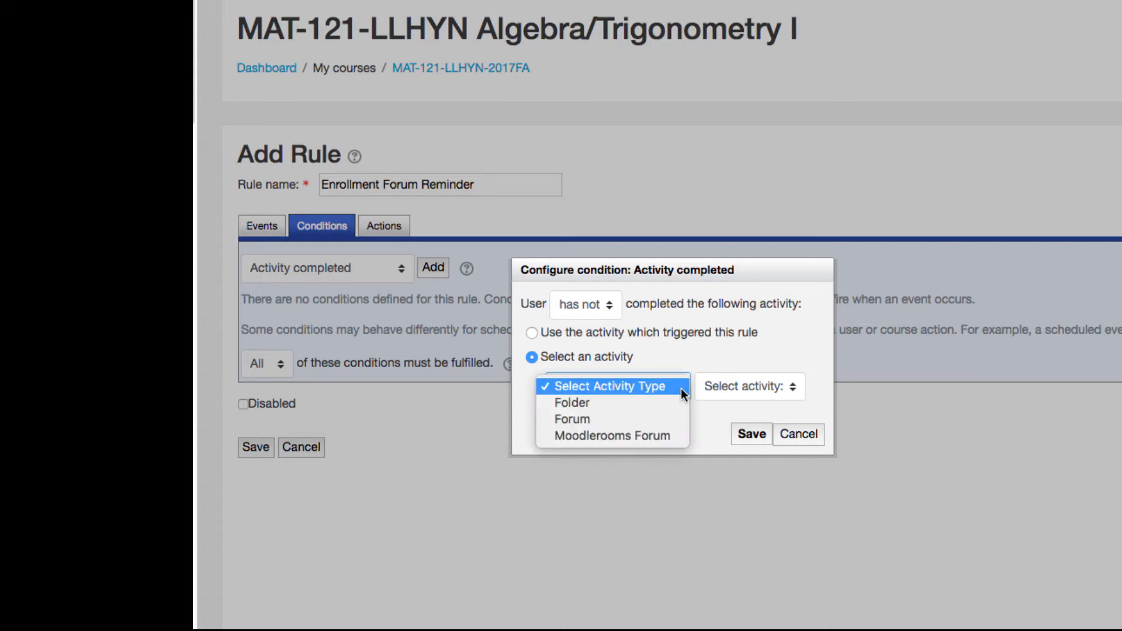
left_click(676, 436)
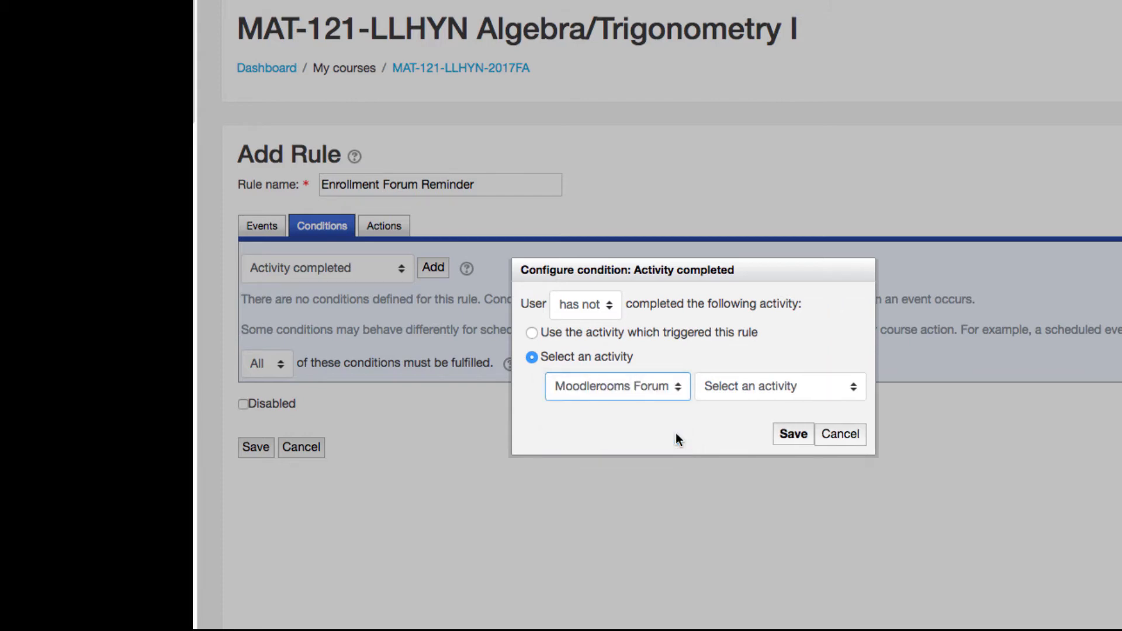
left_click(852, 386)
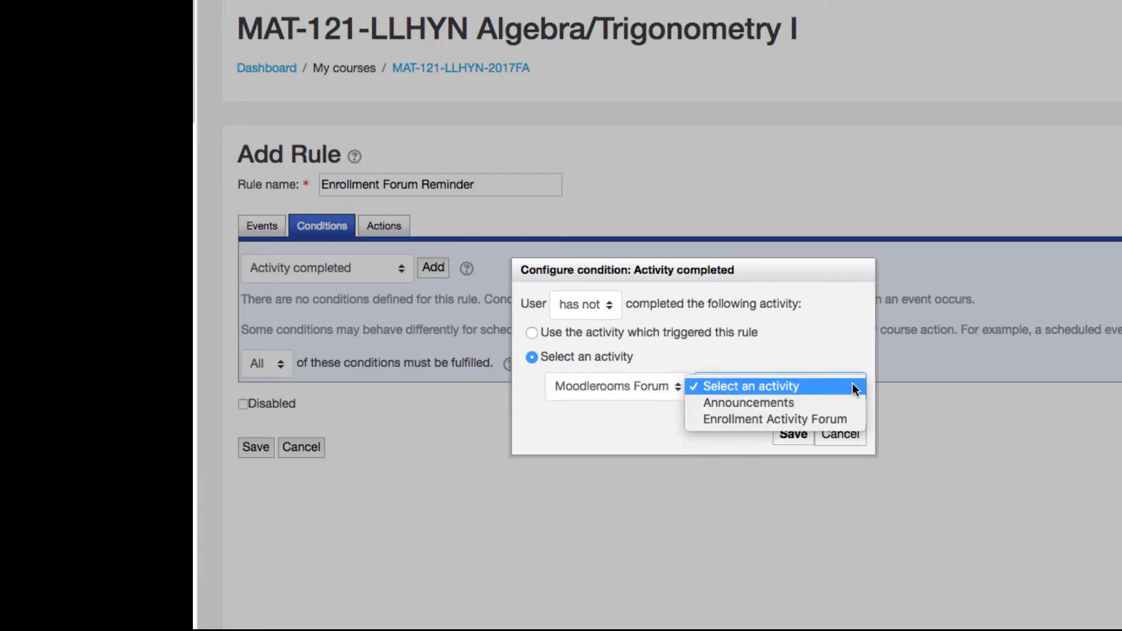
left_click(847, 420)
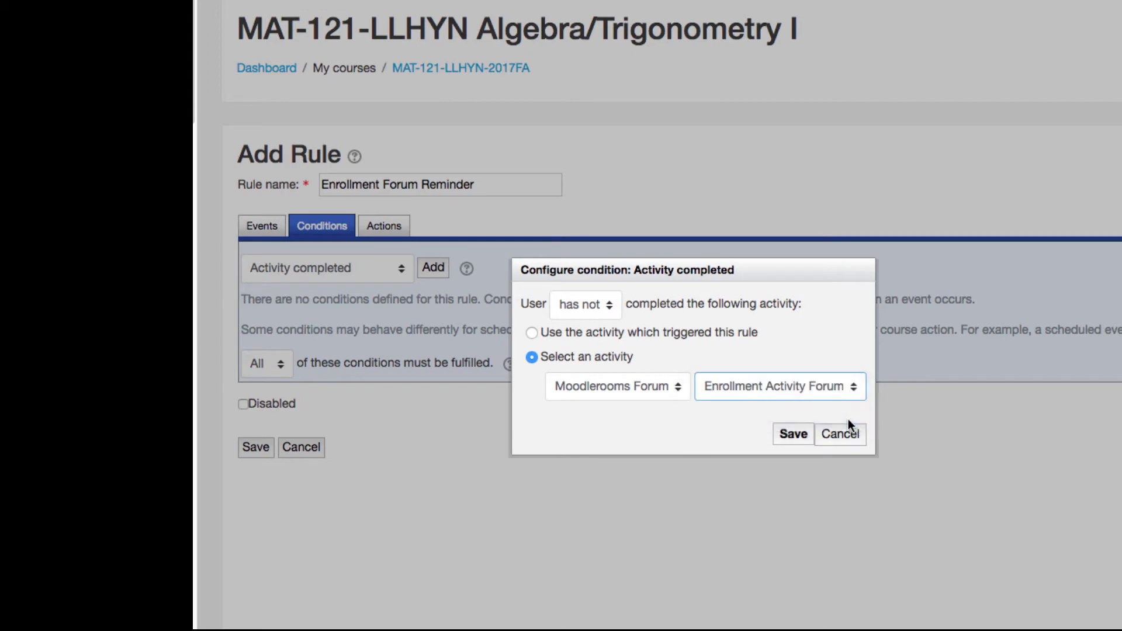
left_click(793, 438)
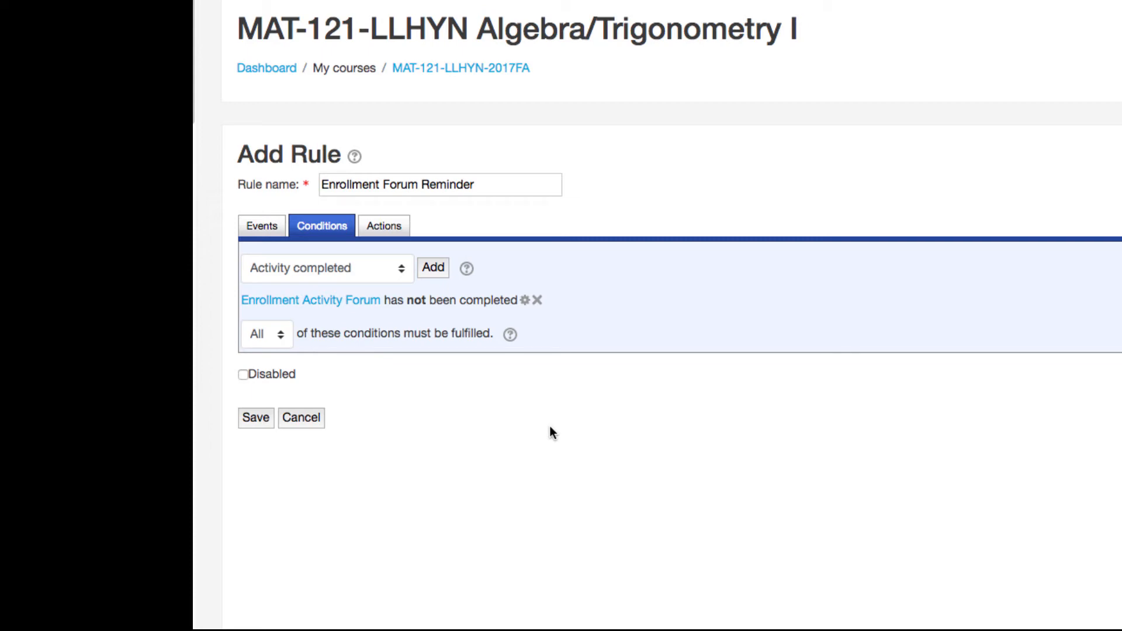
Step: Add a User role check condition requiring that the triggering user is in the Teacher role
left_click(397, 269)
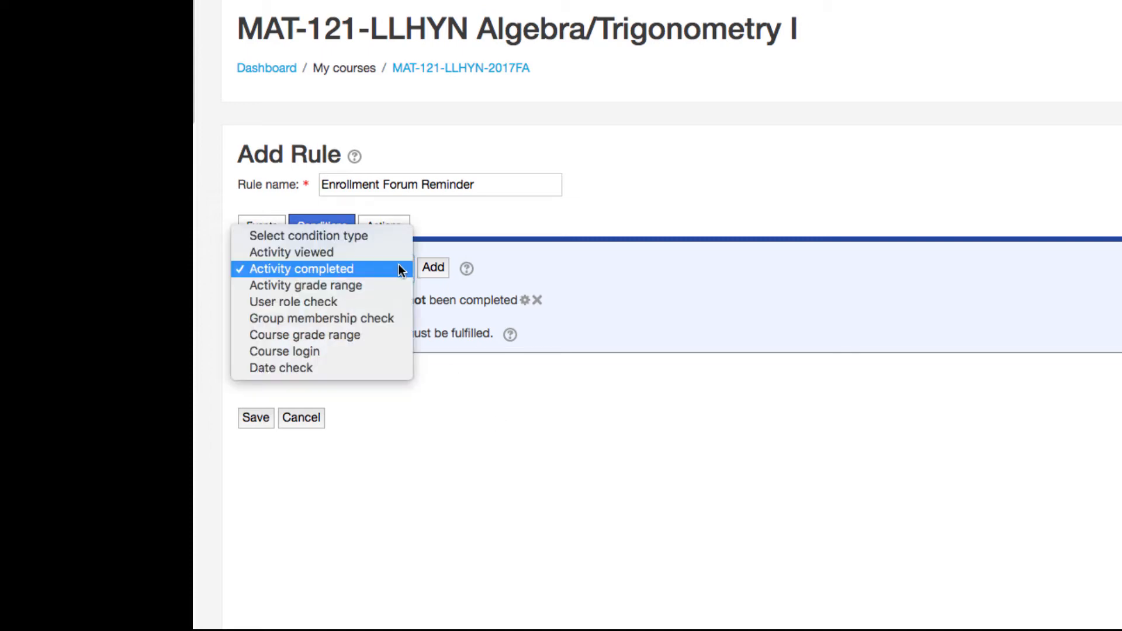
left_click(387, 303)
left_click(438, 268)
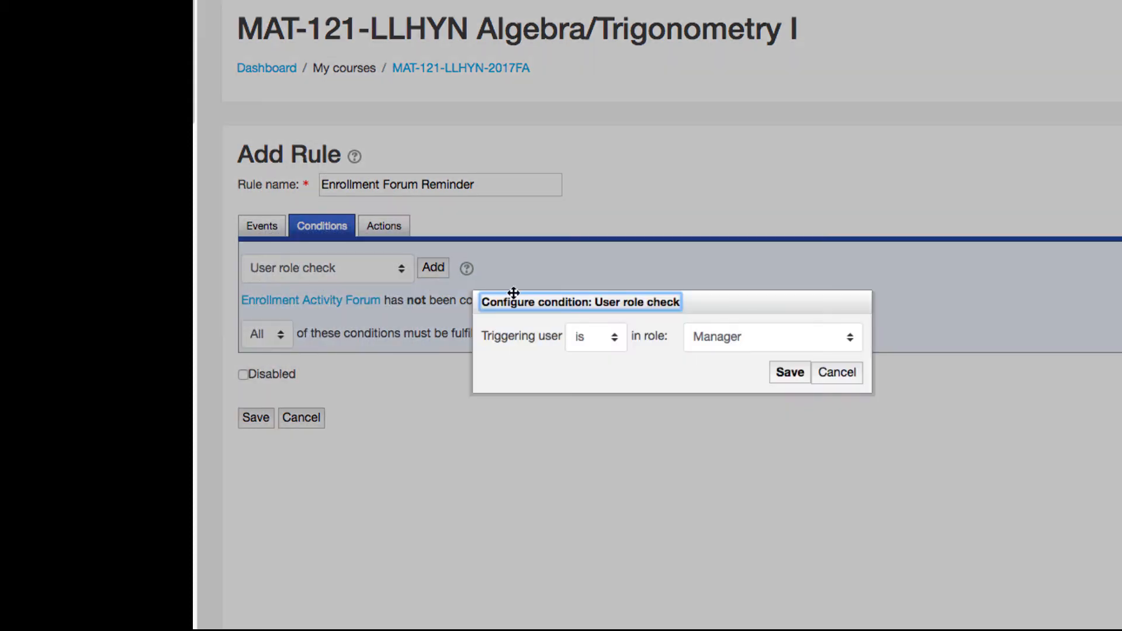
left_click(780, 335)
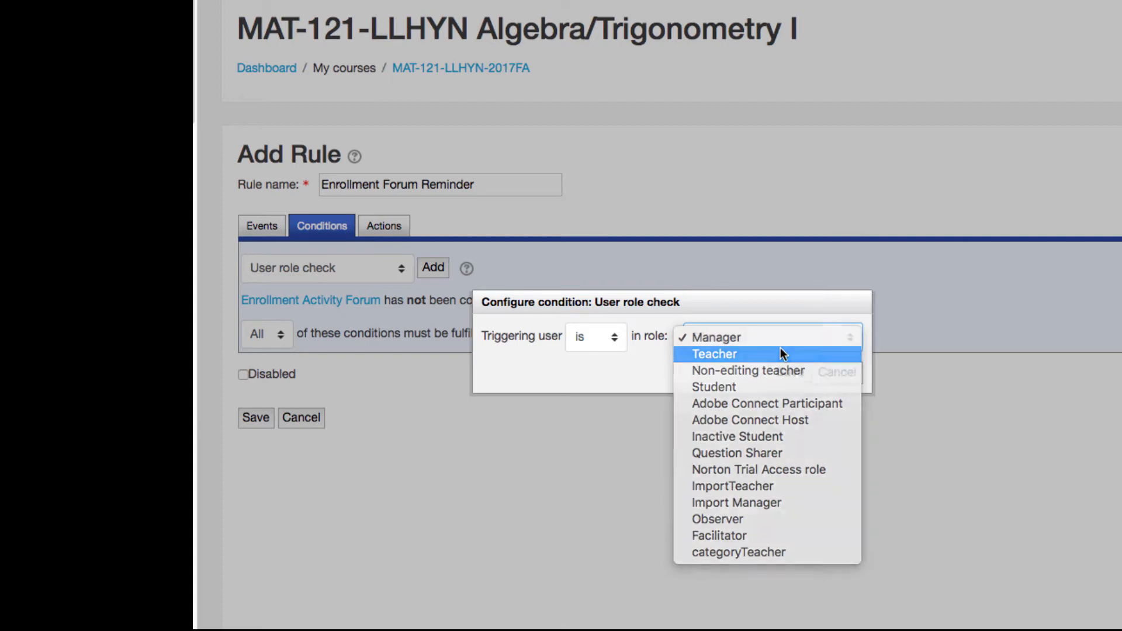
left_click(780, 351)
left_click(790, 372)
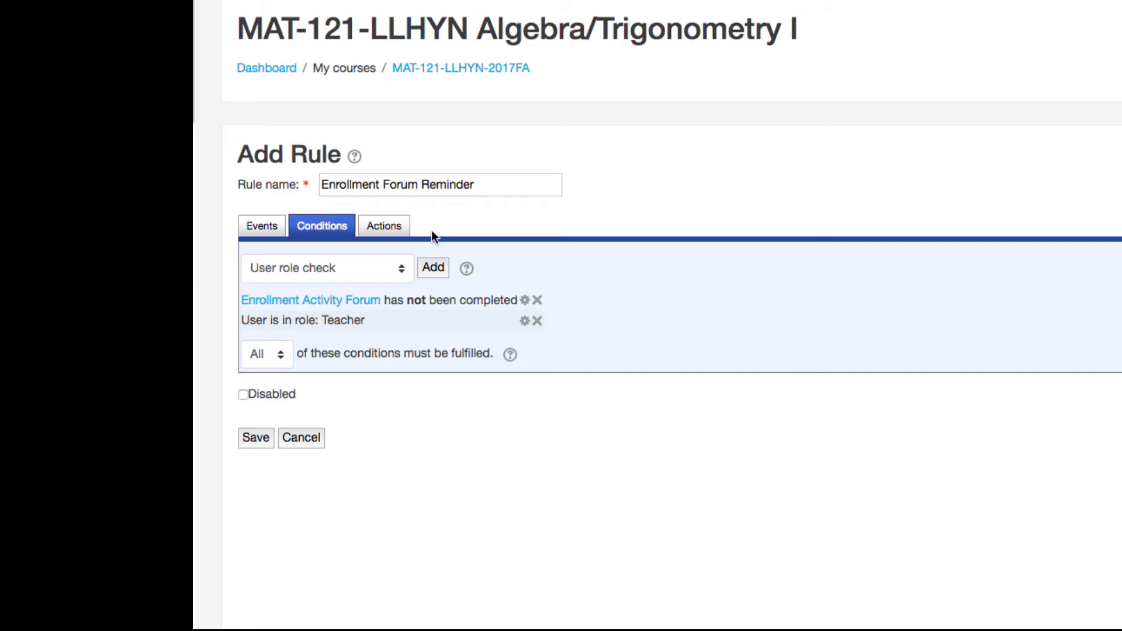
Step: Start a Send email action for the Enrollment Forum Reminder rule
left_click(405, 231)
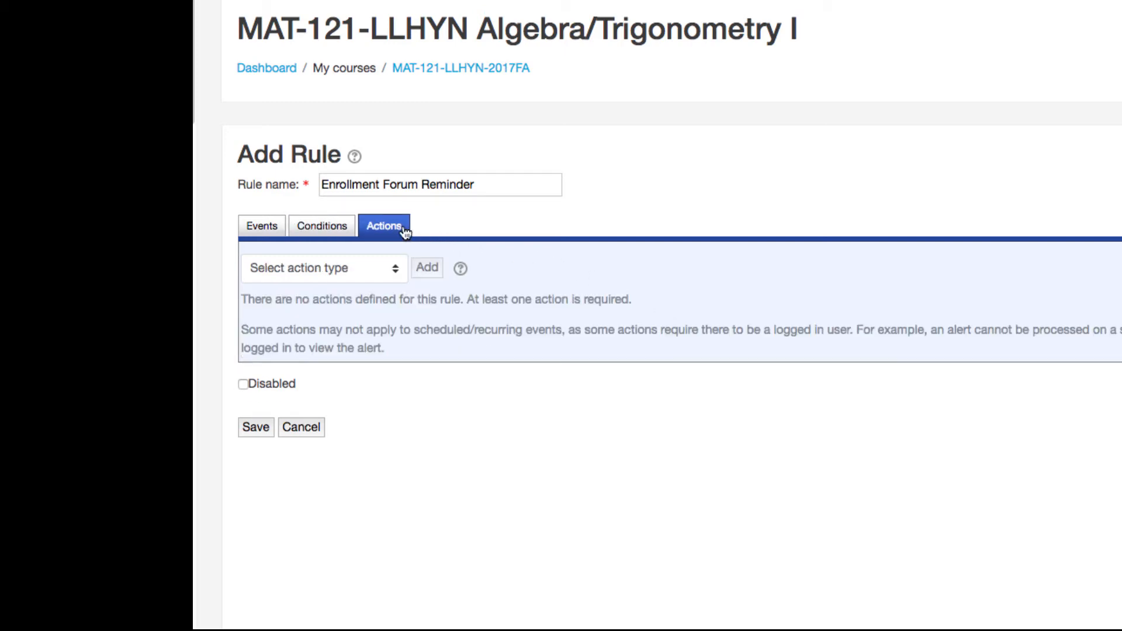
left_click(395, 260)
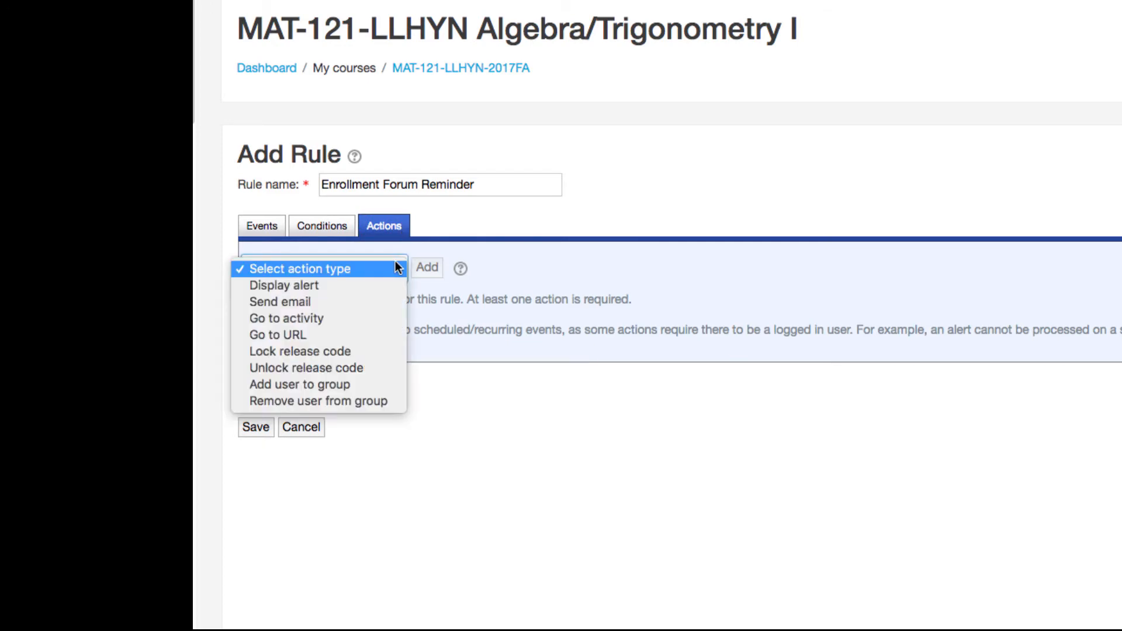
left_click(387, 302)
left_click(431, 273)
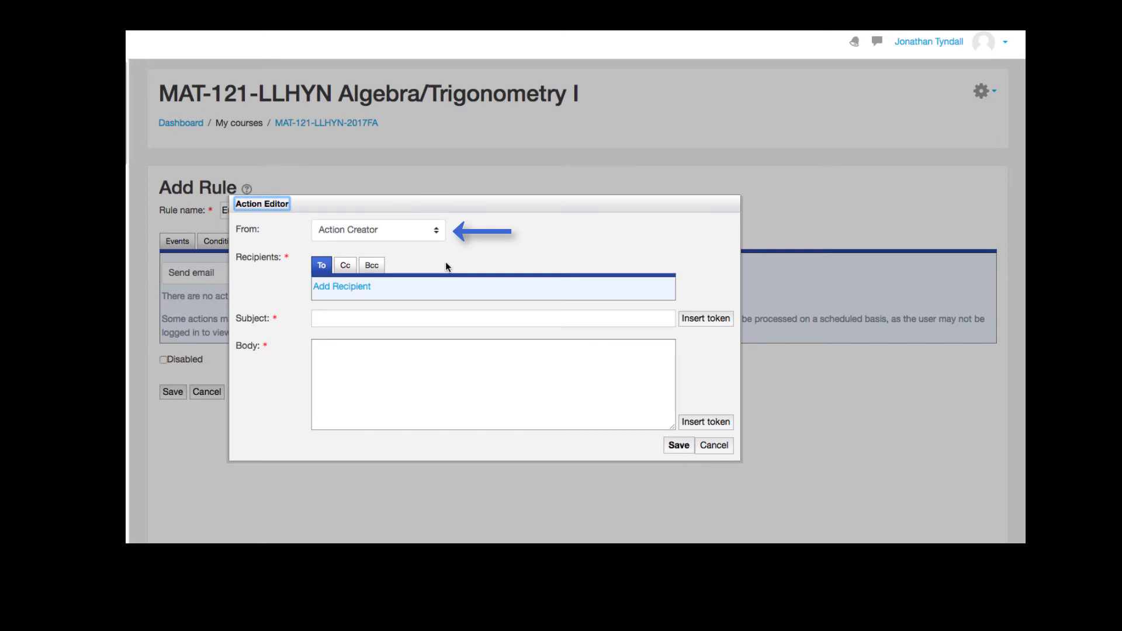
Step: Set the email's sender to Teacher and add the Triggering User as a To recipient
left_click(440, 232)
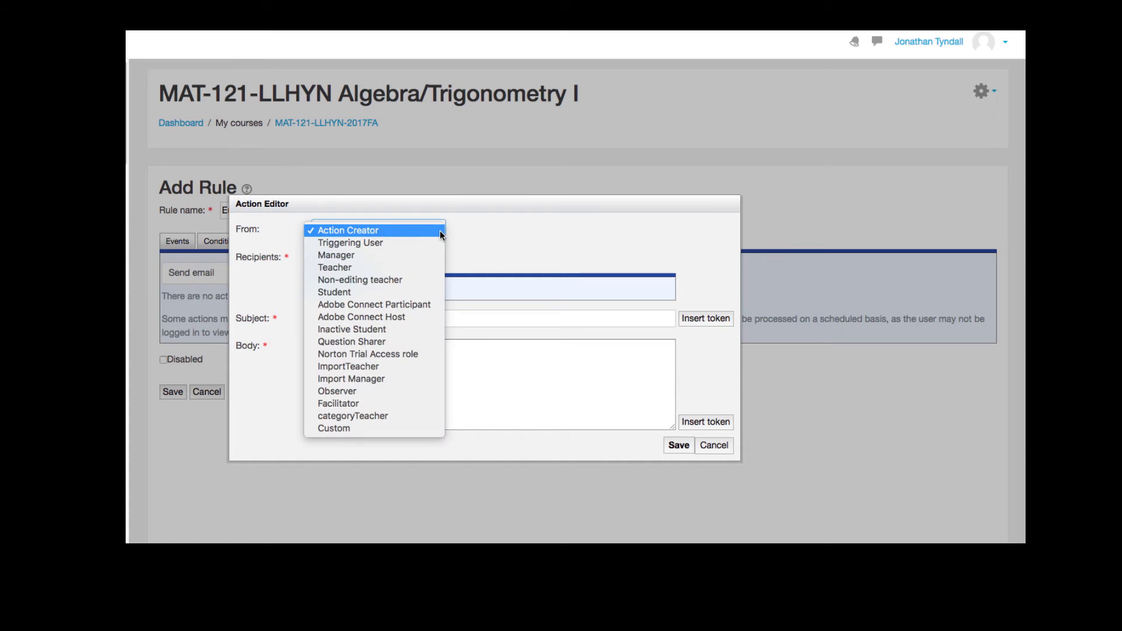
left_click(433, 268)
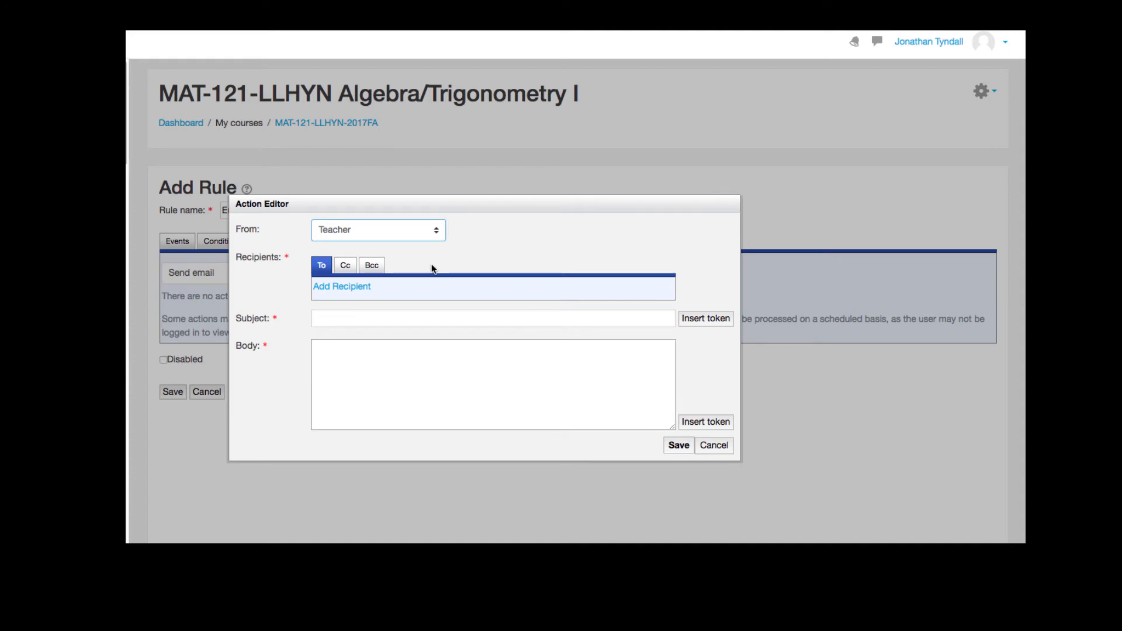
left_click(357, 287)
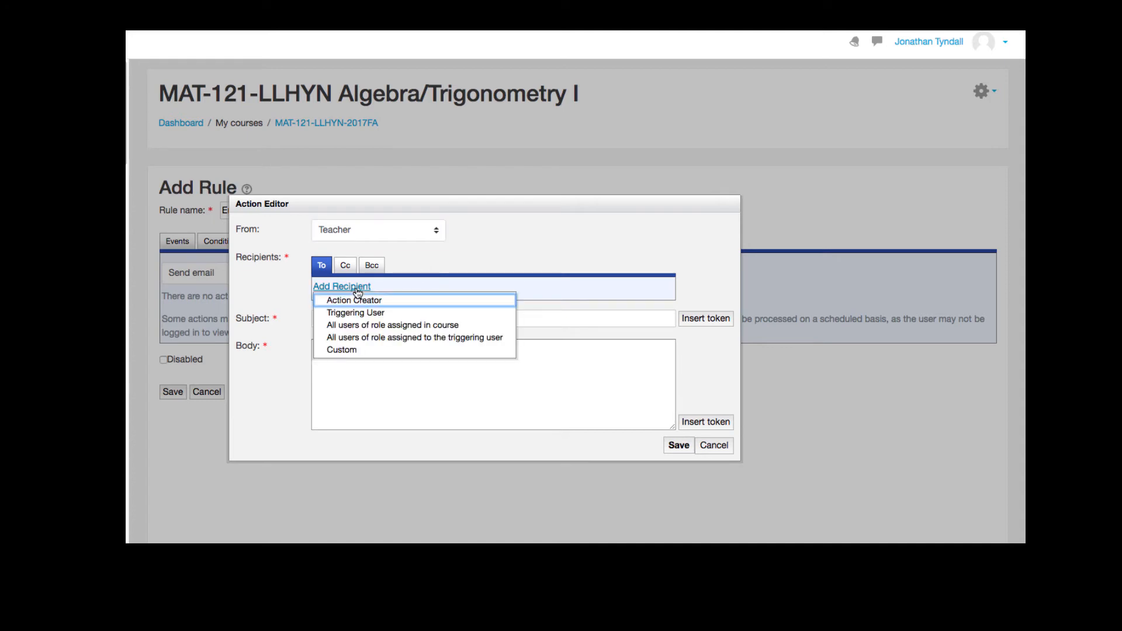
left_click(394, 313)
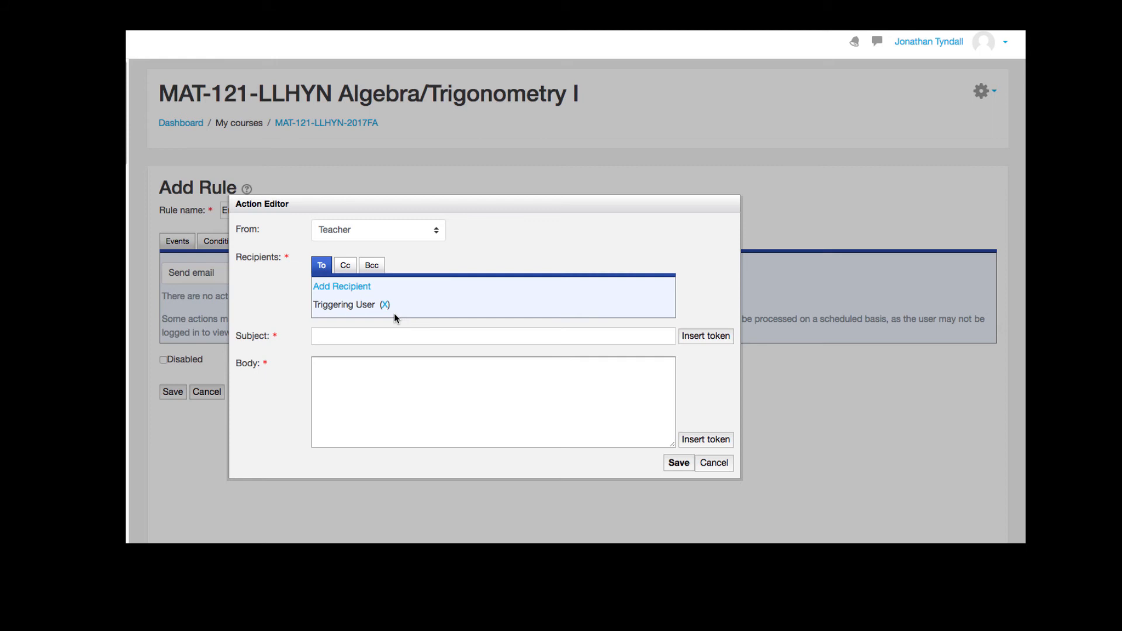
Step: Add a custom Cc recipient to the email by entering the instructor's e-mail address and saving it
left_click(345, 266)
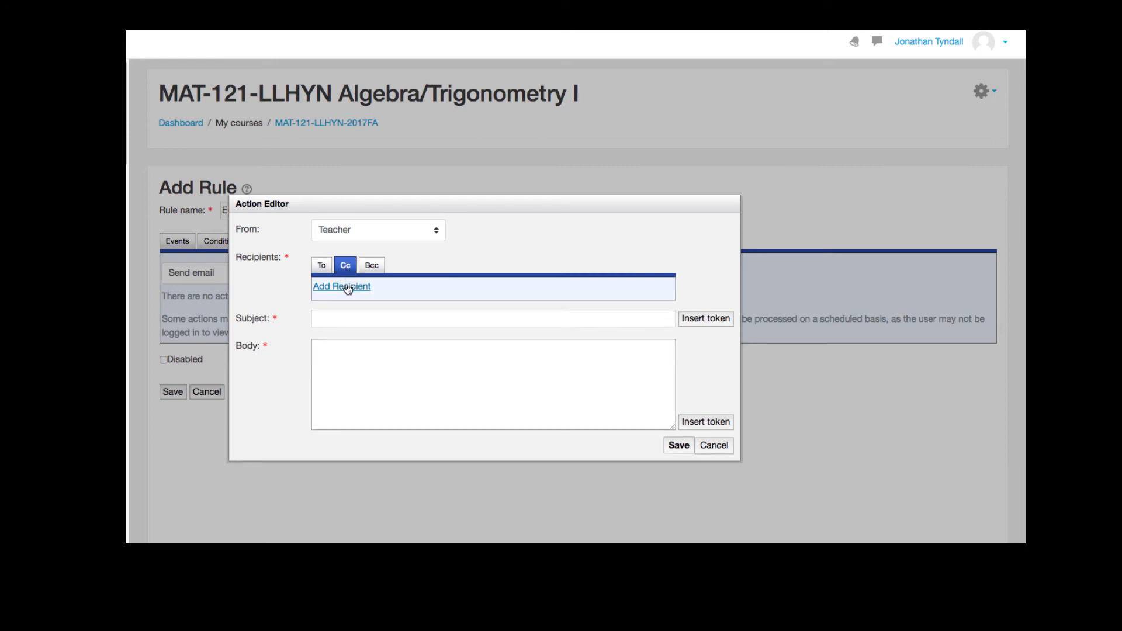
left_click(348, 288)
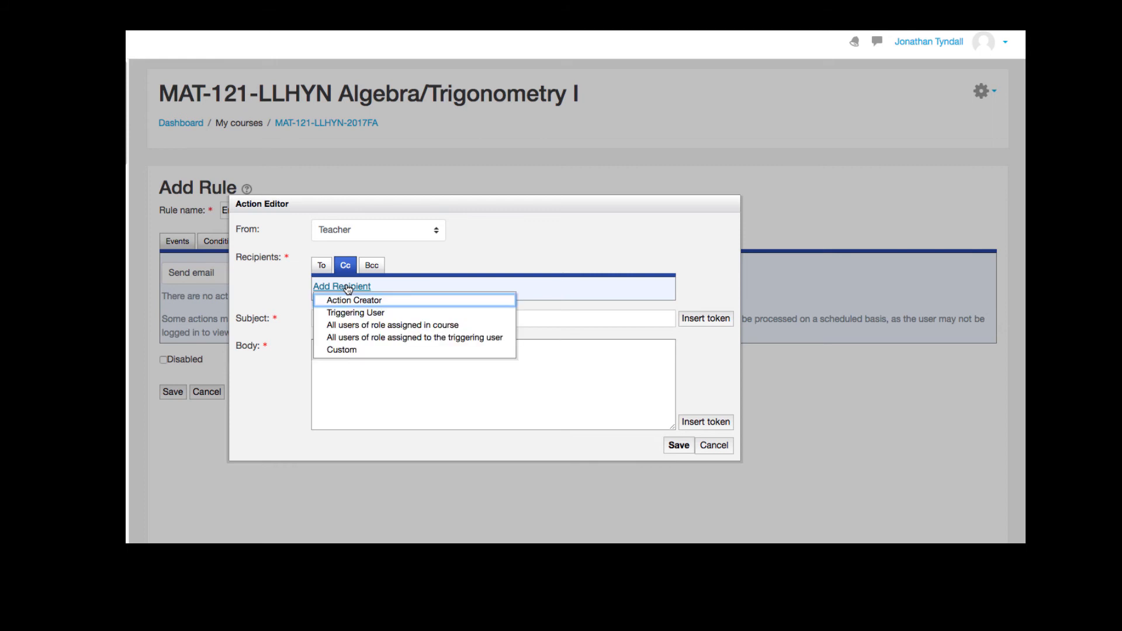
left_click(405, 347)
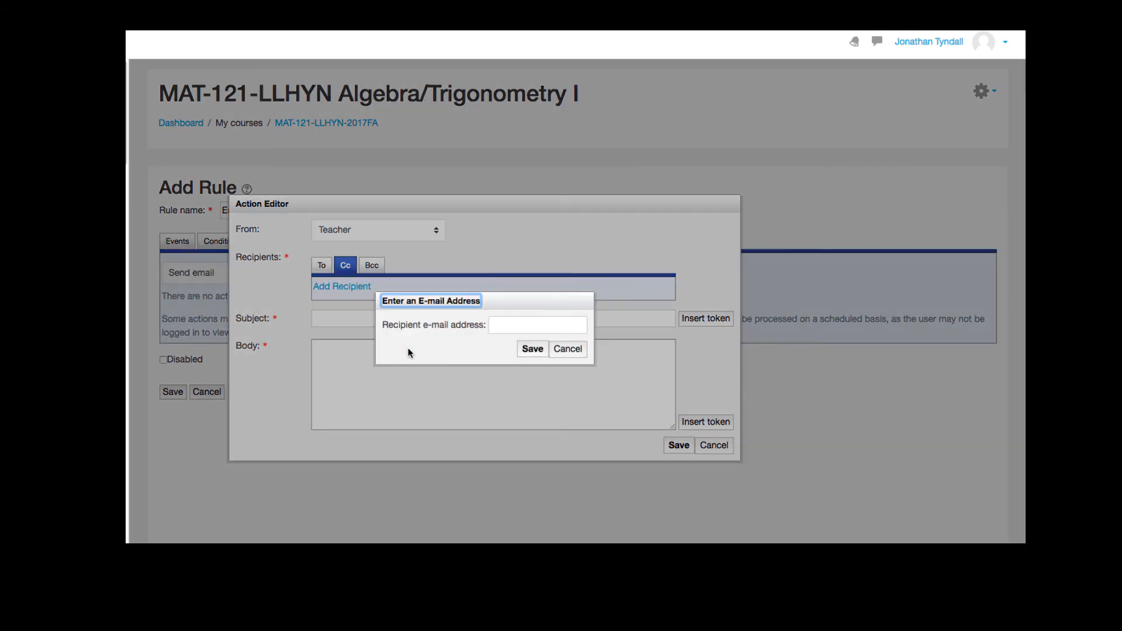
left_click(536, 328)
type("yourema")
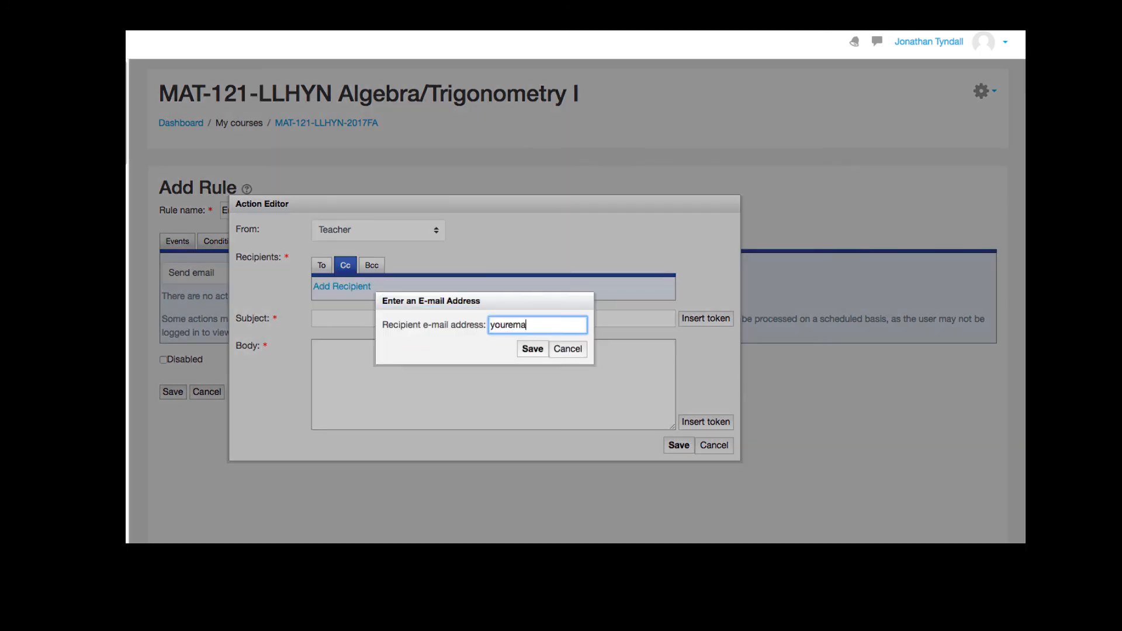
type("il@lenoircc.edu")
left_click(524, 349)
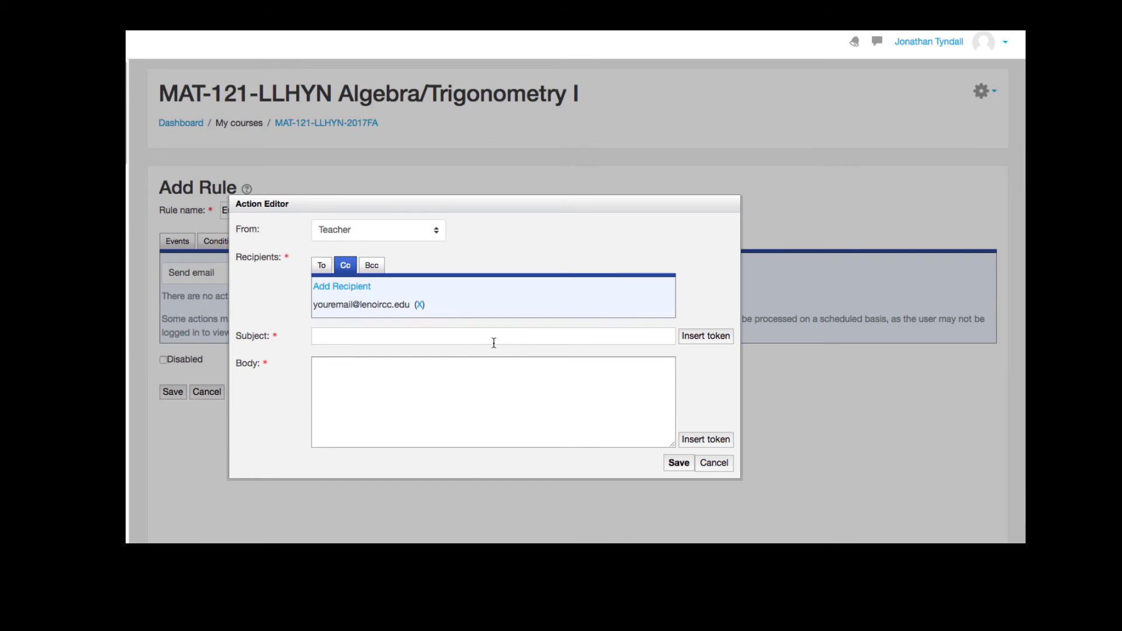
Step: Compose the email subject from the course Name token followed by "Enrollment Forum Reminder"
left_click(493, 343)
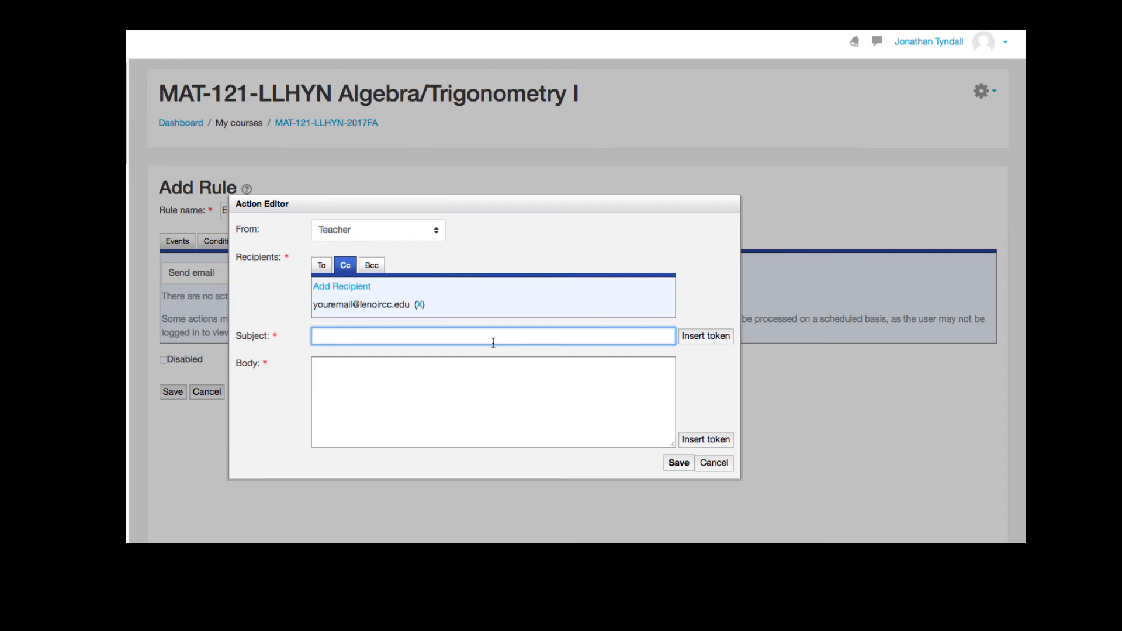
left_click(709, 345)
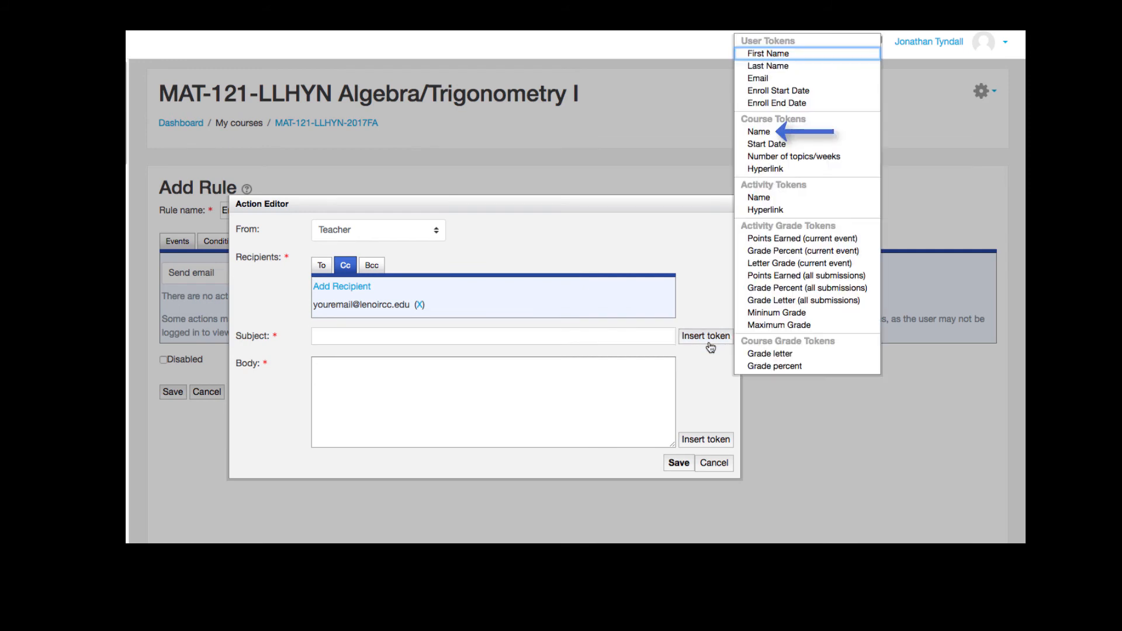
left_click(774, 133)
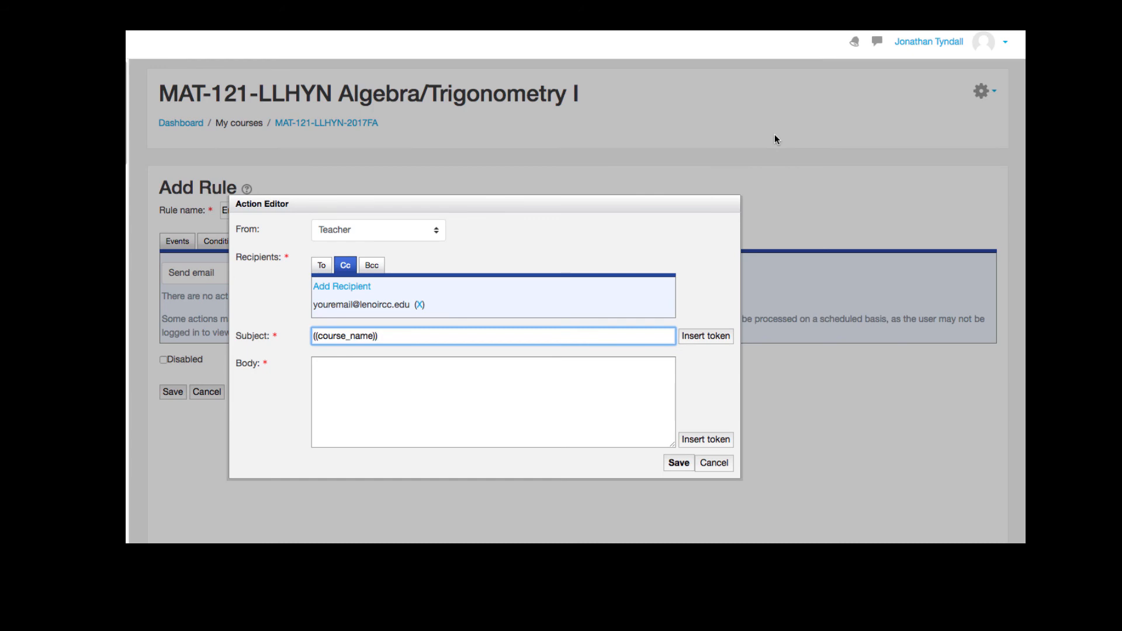
type("Enrollment Forum Reminder")
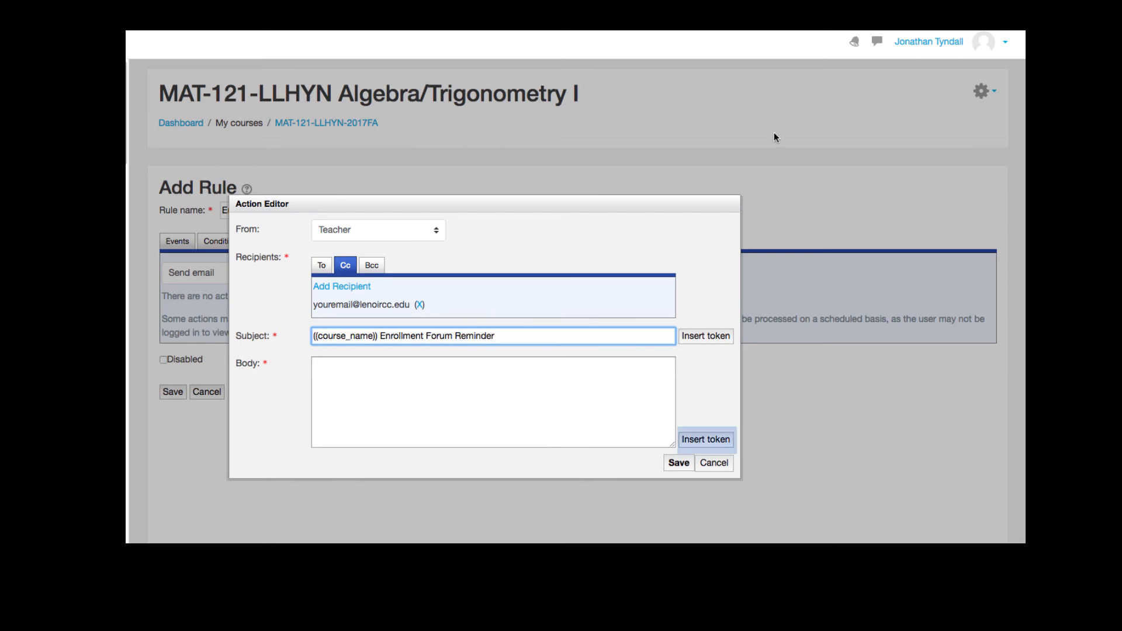
Step: Write the email body with the user's First Name token, a comma, and a message to submit the mandatory Enrollment Activity to avoid being withdrawn
left_click(507, 386)
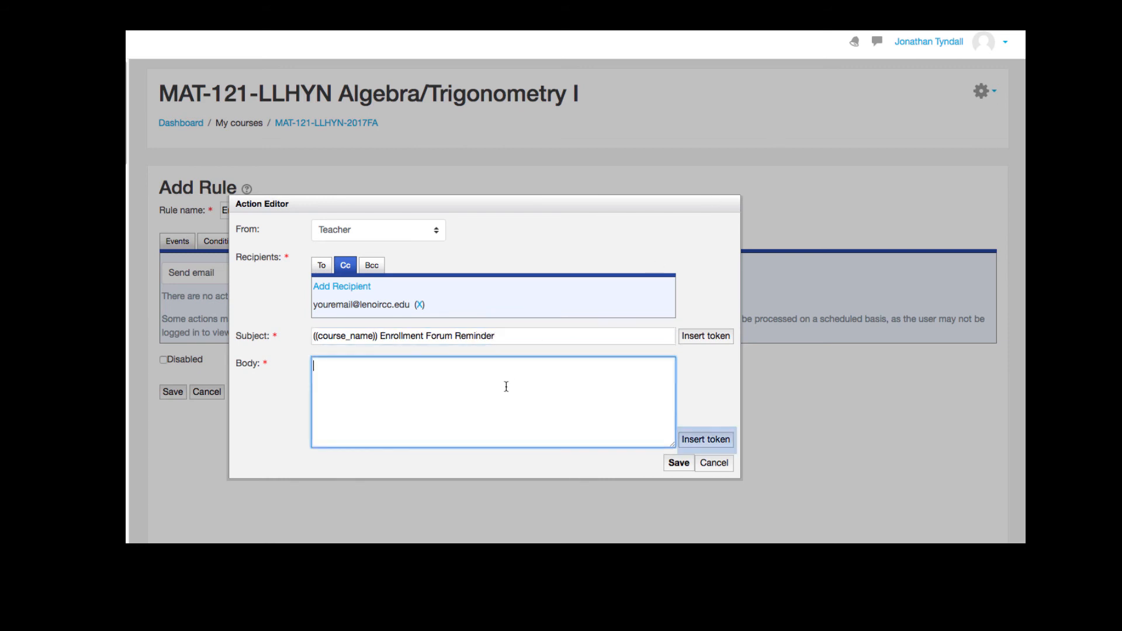
left_click(725, 447)
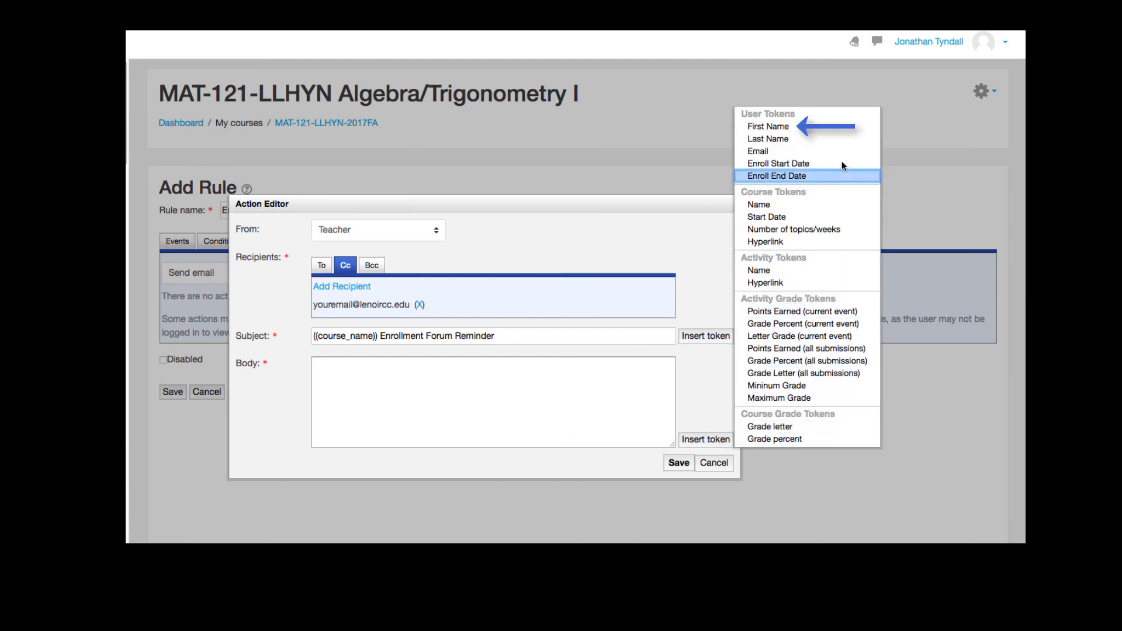
left_click(833, 127)
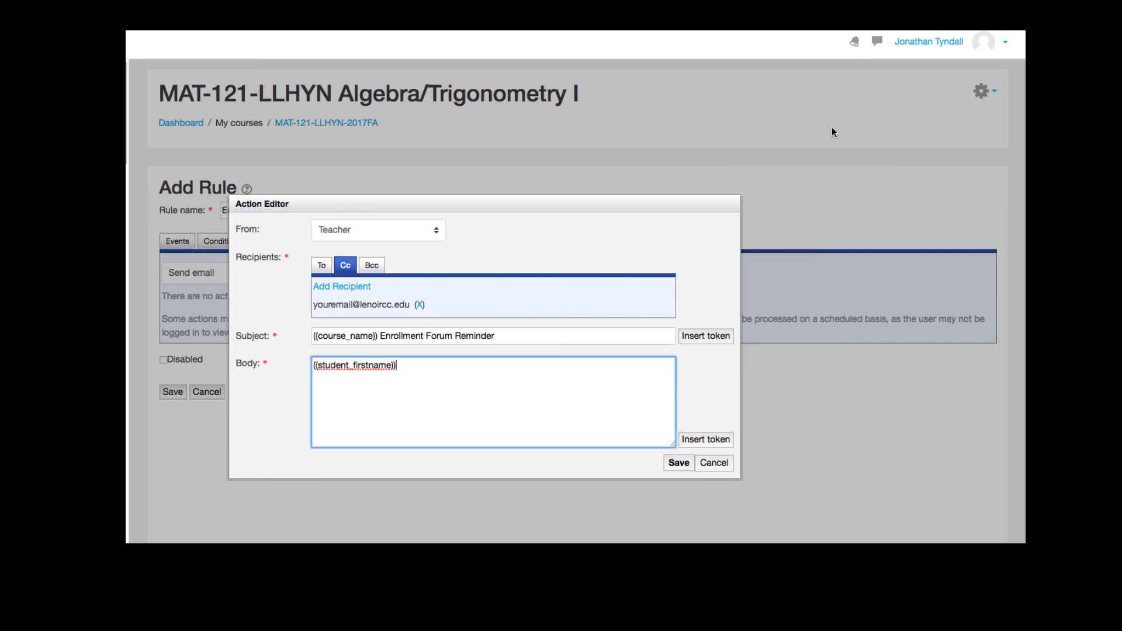
type(",")
type("You are receiving this email because you have not yet submitted the mandatory Enrollment Activity. To avoid being withdrawn from the course, please login to the Moodle course page, using the url below, and submit the Enrollment Activity.")
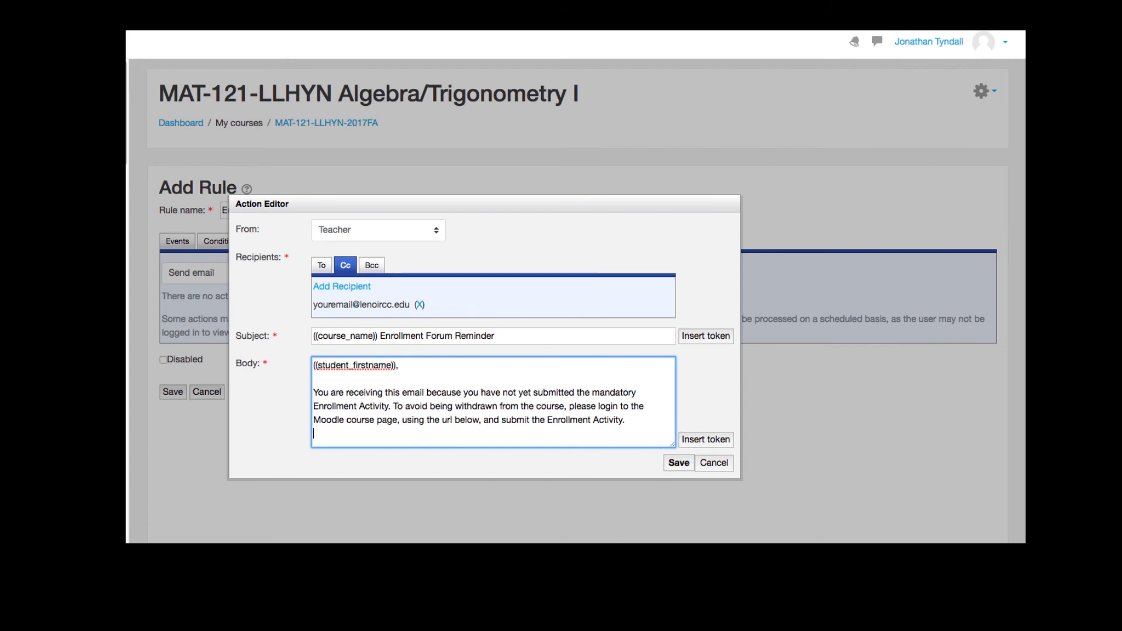
Step: Insert the course Hyperlink token on a separate line below the message text and save the email action
key("Return")
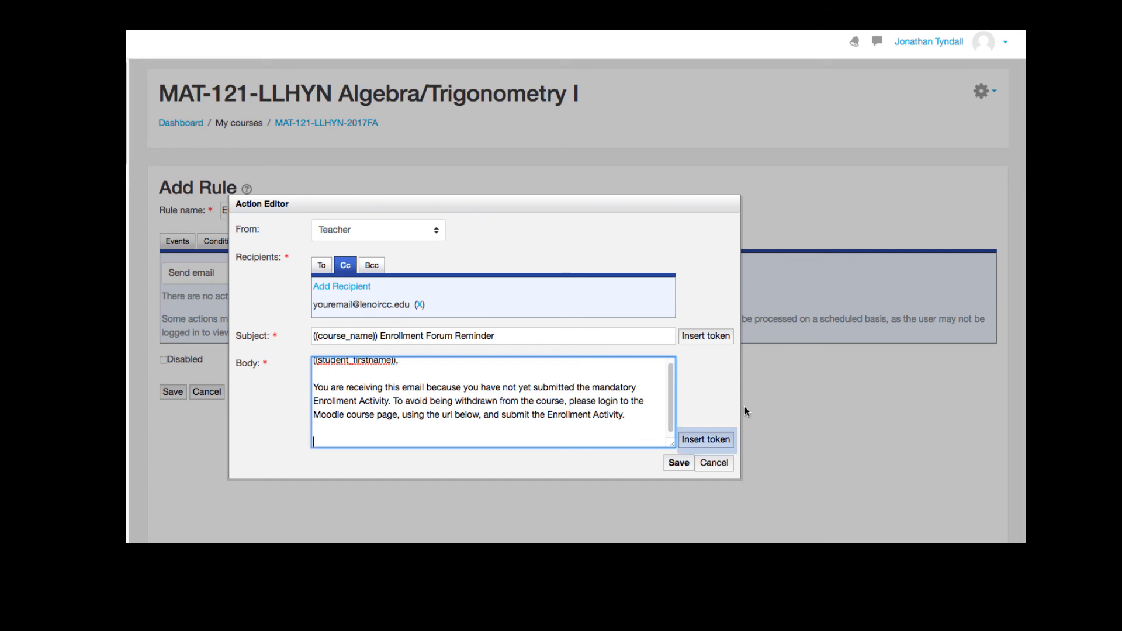
left_click(724, 443)
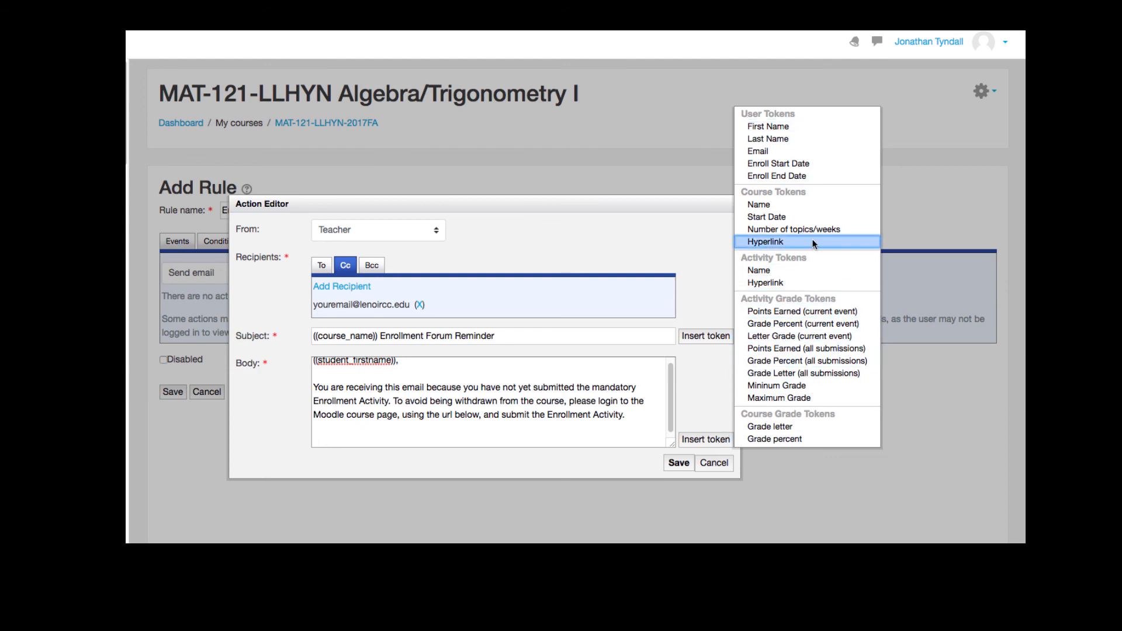
left_click(766, 242)
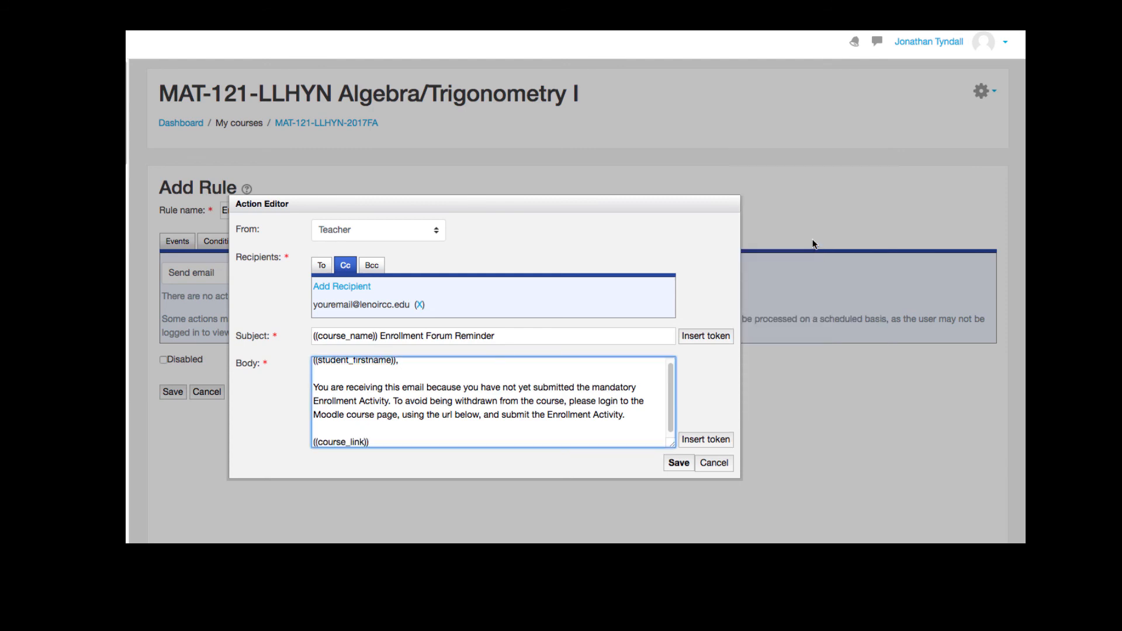
left_click(688, 466)
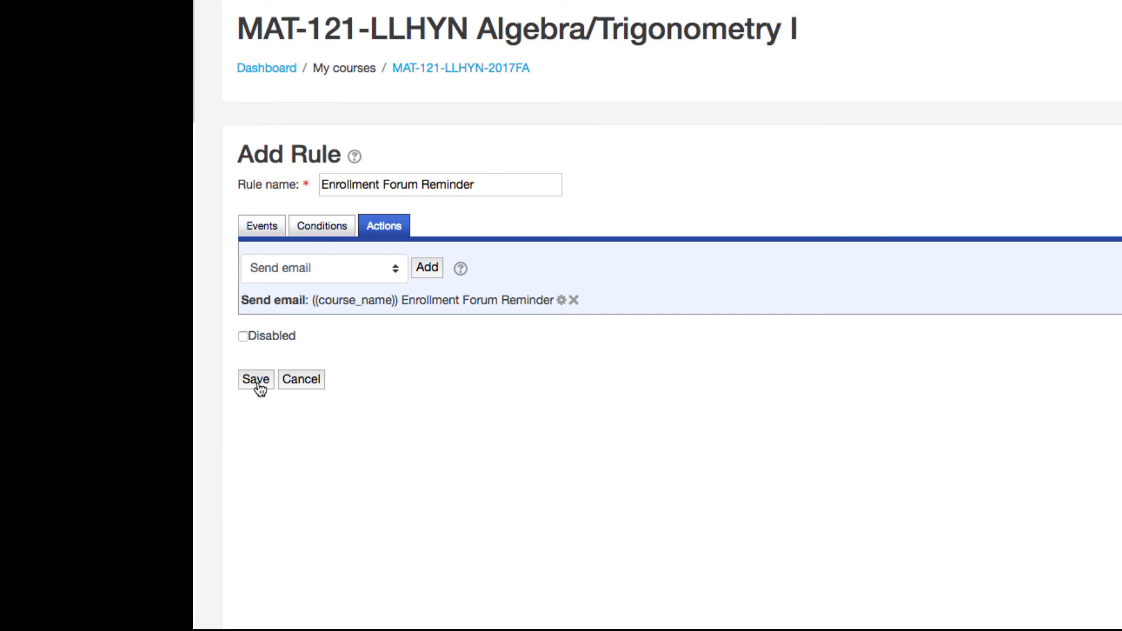
Step: Save the completed rule and open the history of fired rules
left_click(257, 381)
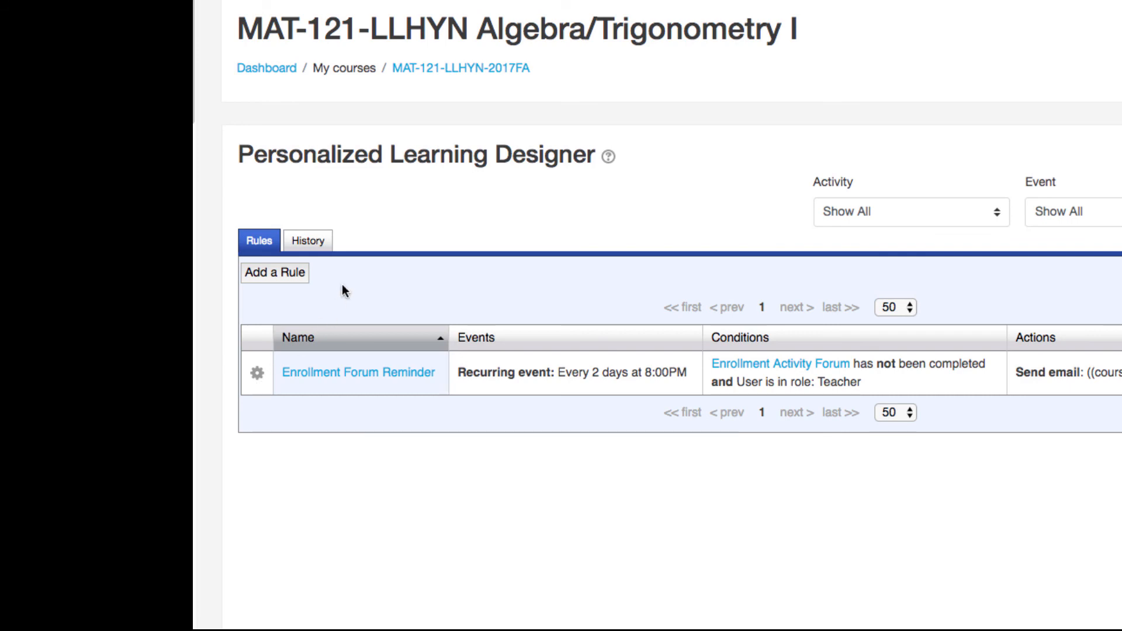
left_click(327, 251)
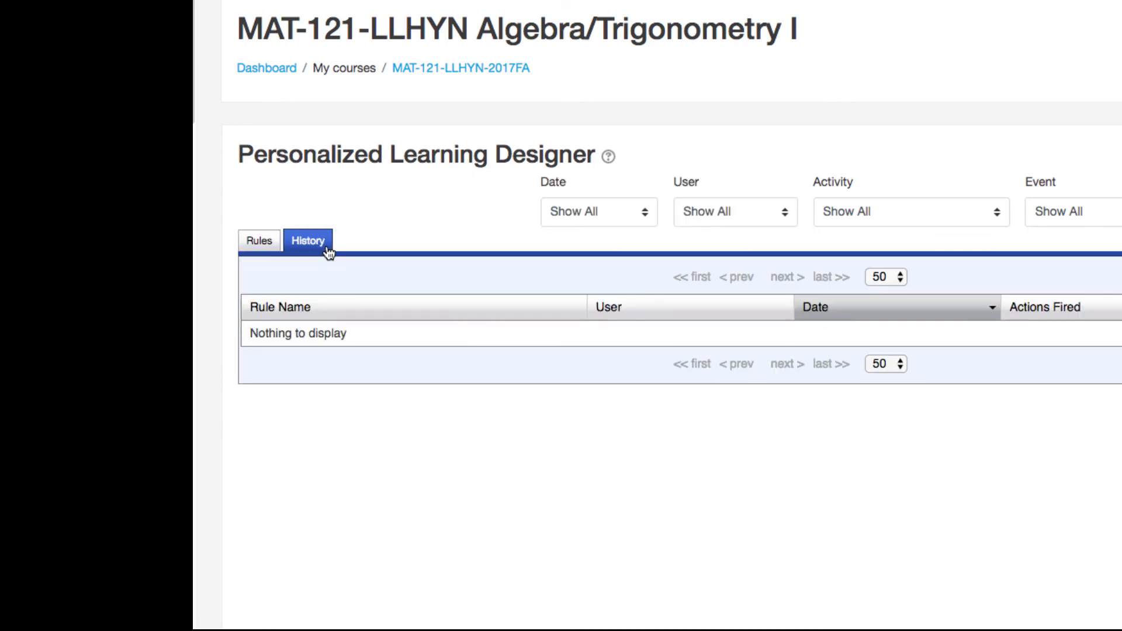